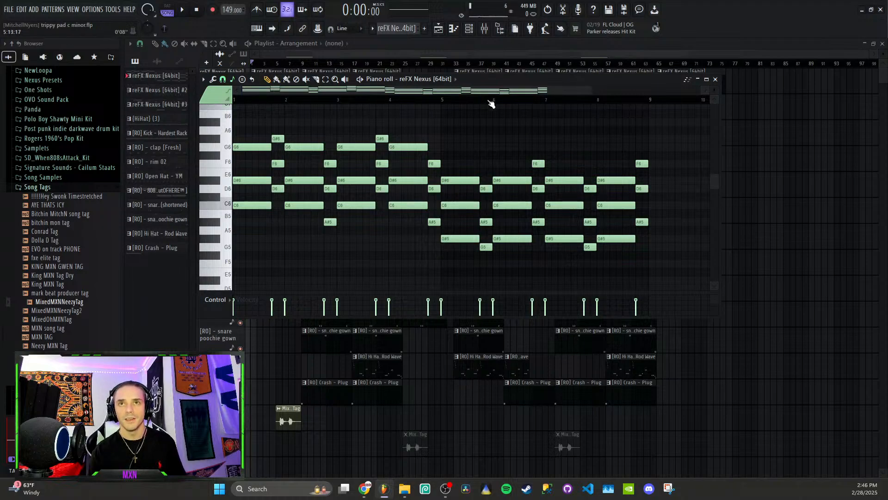
- Close the piano roll and play the full playlist arrangement from bar 9
left_click_drag(493, 91, 425, 91)
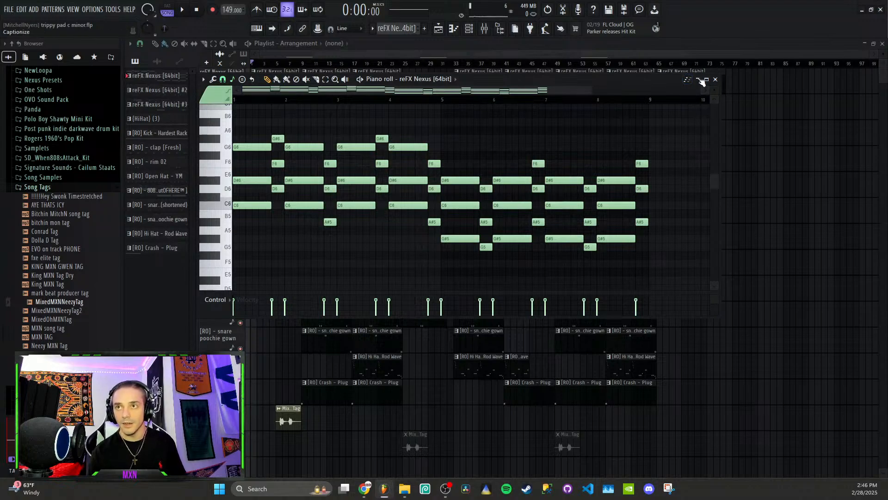
left_click(369, 51)
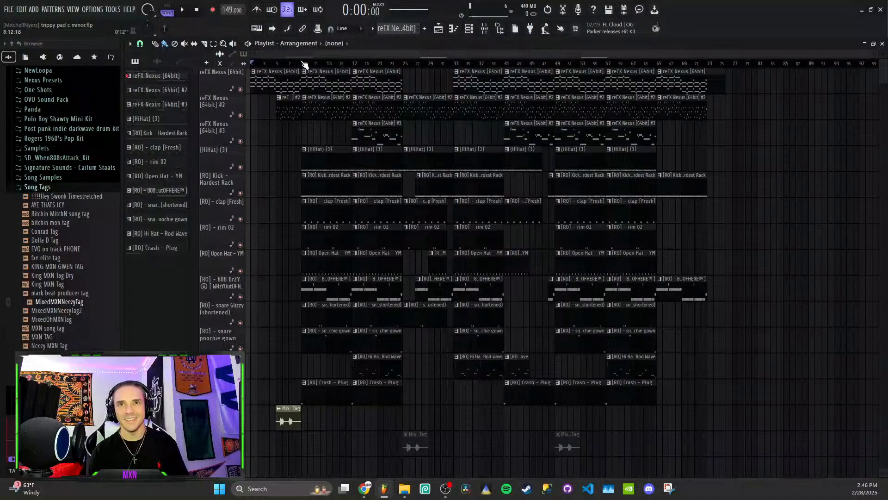
left_click(305, 65)
key("space")
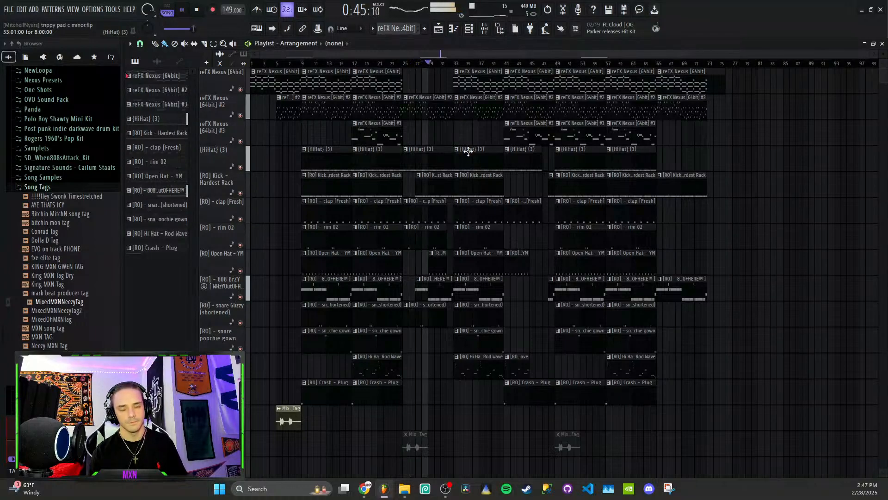
key("space")
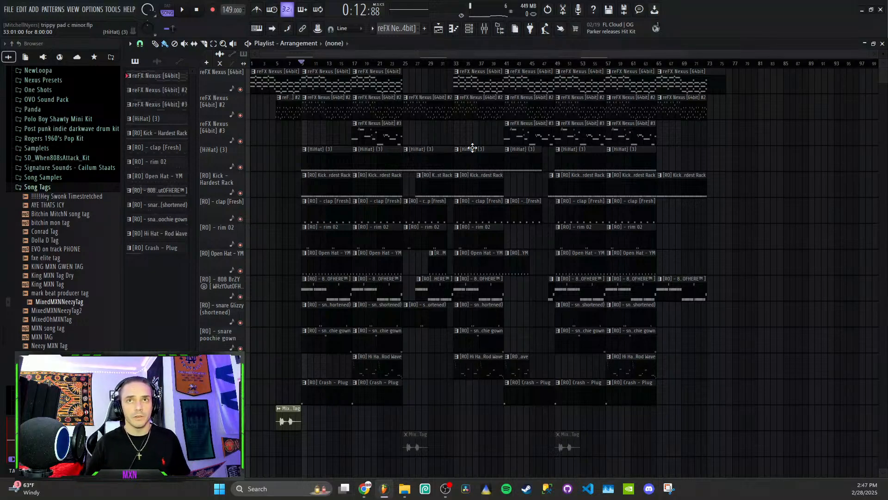
- Open the first reFX Nexus pattern in a maximized piano roll and inspect the preset loaded in its Nexus instrument
double_click(279, 78)
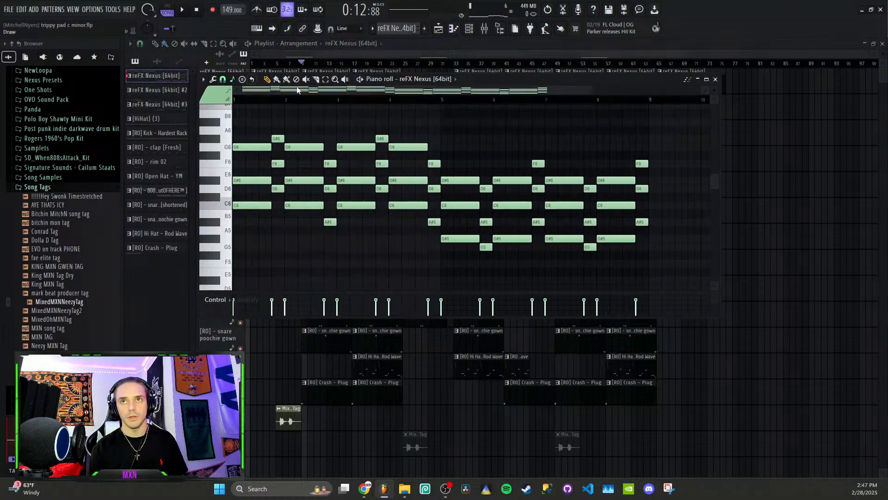
left_click(706, 79)
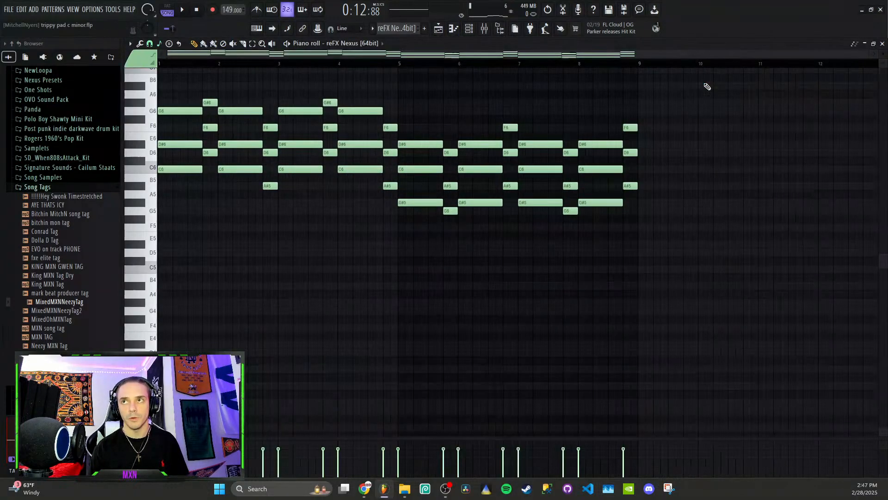
left_click(470, 31)
left_click(226, 143)
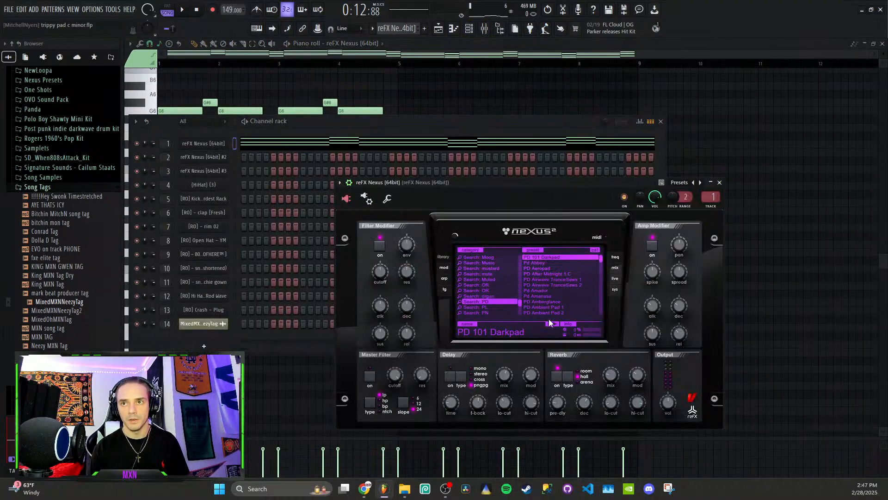
scroll(562, 273, "up", 1)
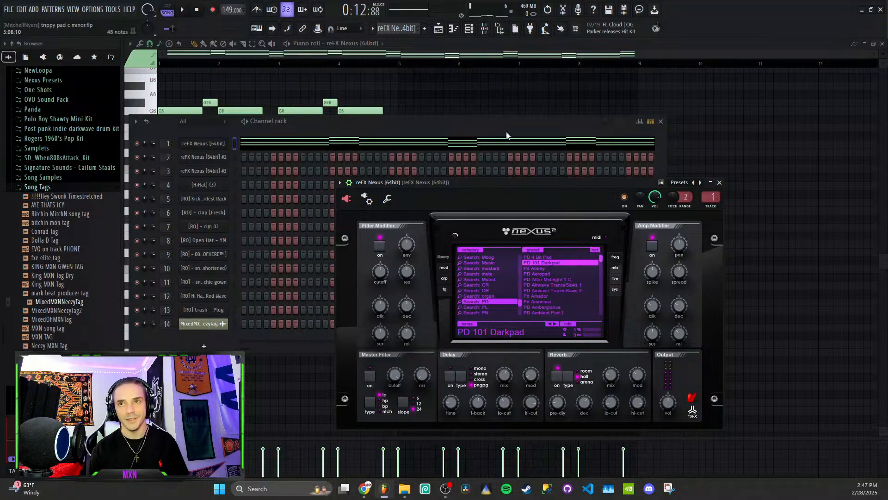
left_click(403, 55)
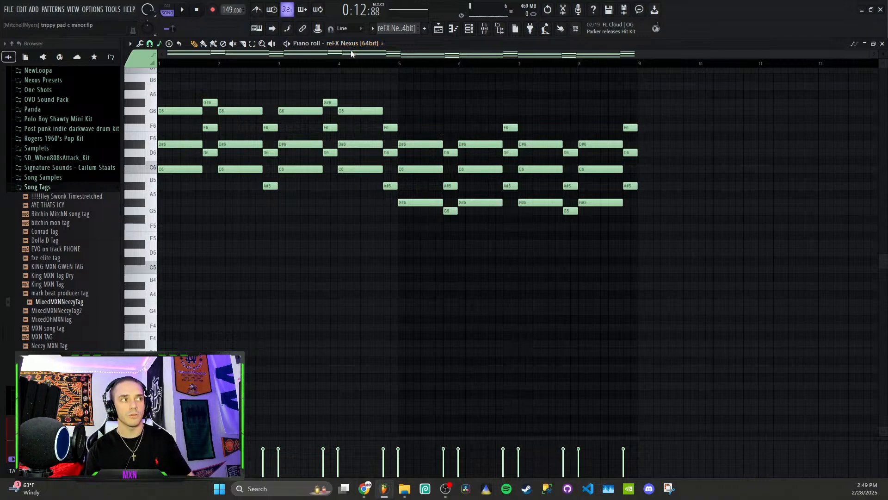
- Play the first reFX Nexus pattern on its own and return to the playlist
left_click(287, 44)
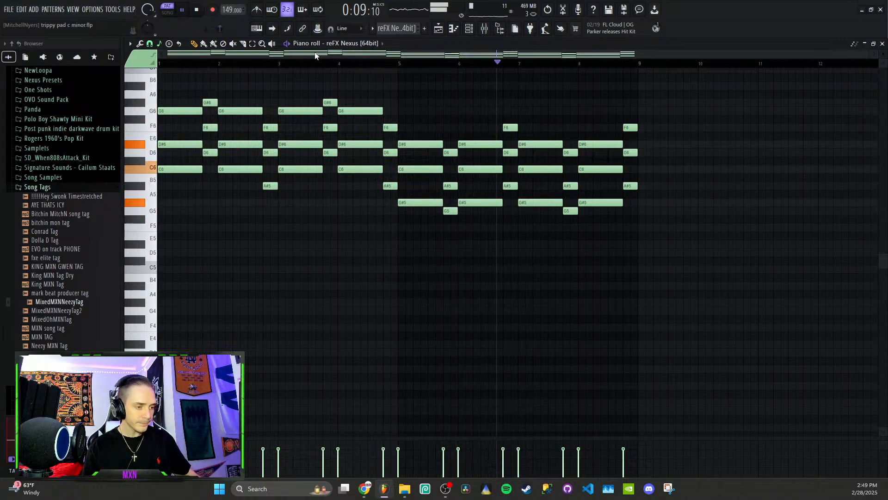
left_click(473, 30)
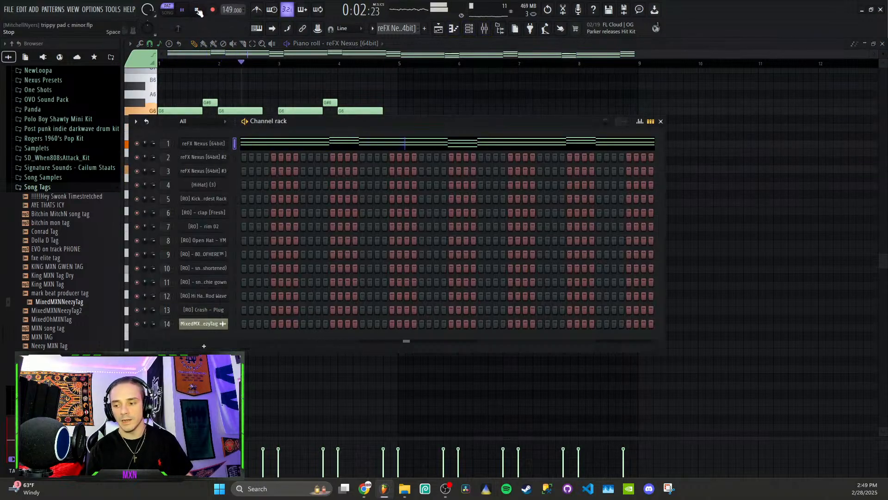
left_click(443, 36)
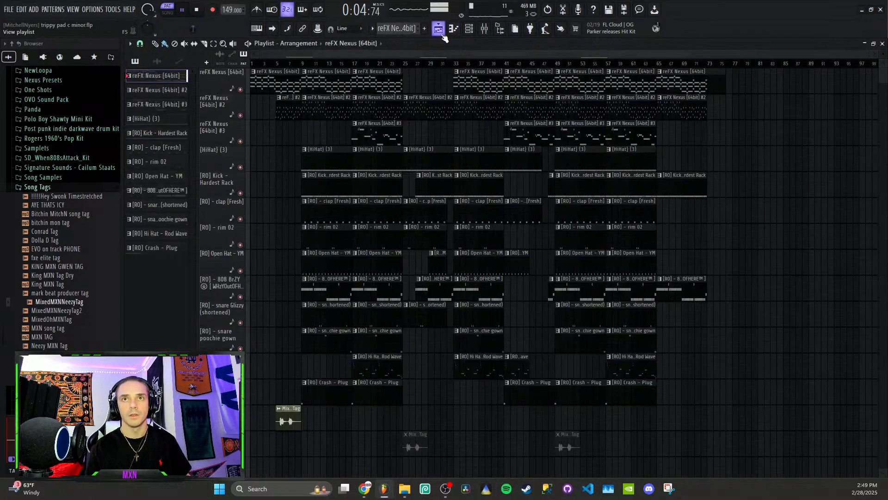
- Open the reFX Nexus #2 pattern in the piano roll and briefly play its notes
double_click(324, 109)
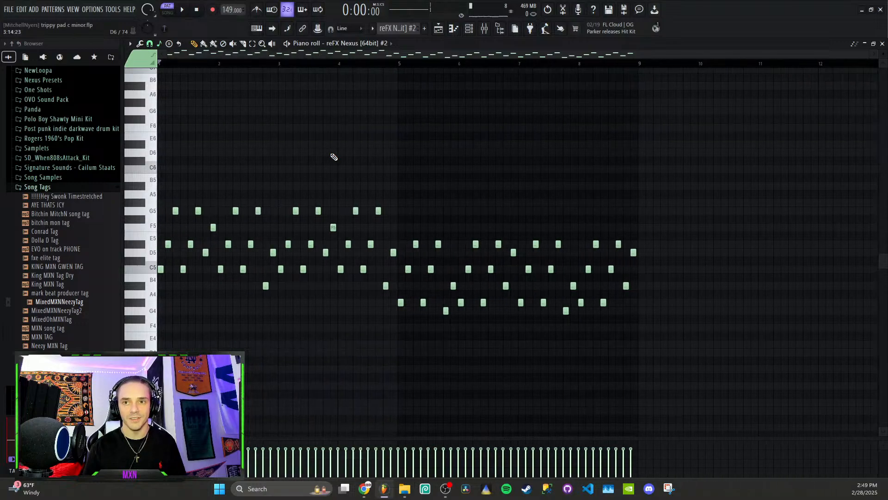
scroll(205, 245, "down", 1)
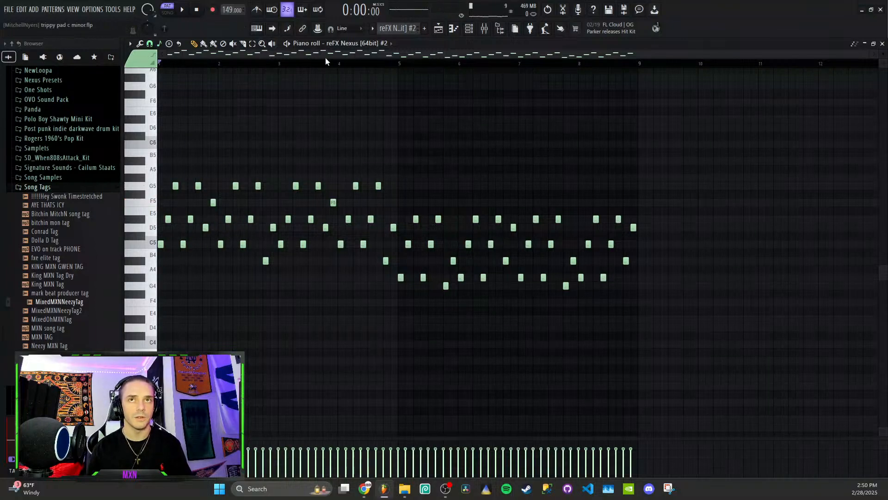
key("space")
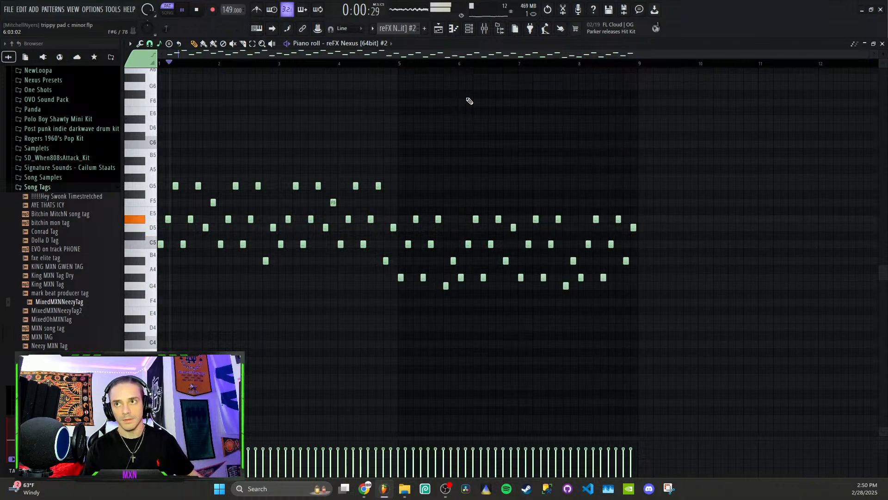
key("space")
- Inspect the preset of the reFX Nexus #2 channel in its library view and return to the playlist
key("F6")
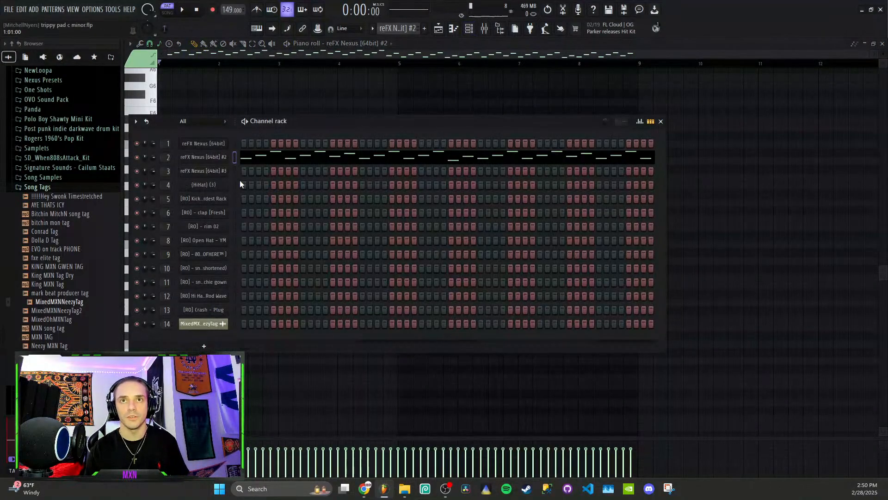
left_click(219, 160)
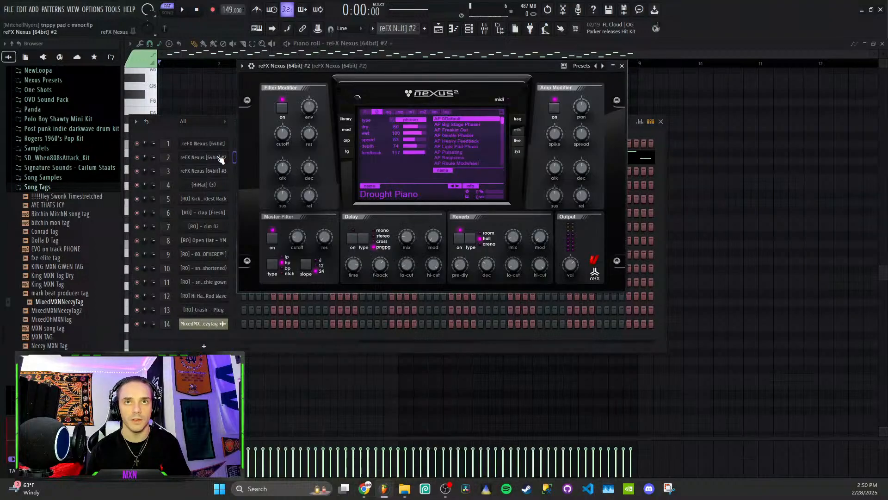
left_click(344, 118)
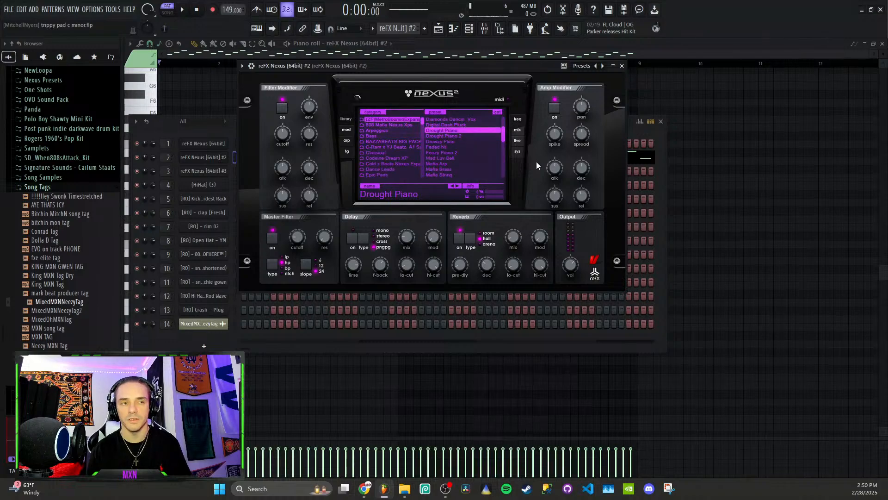
left_click(623, 64)
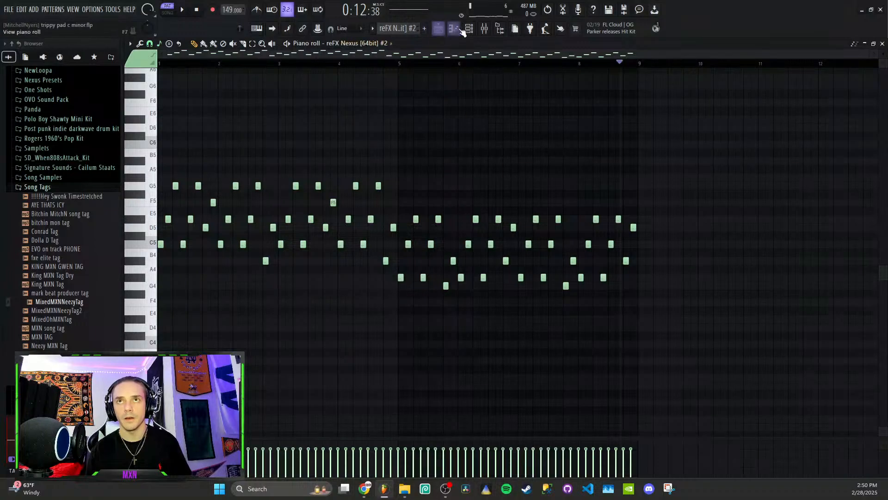
left_click(439, 31)
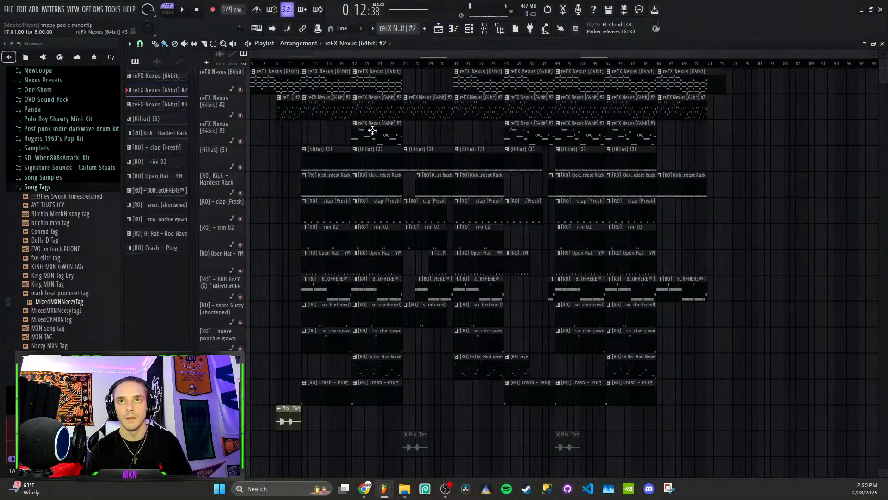
- Set the playback position to bar 17, open the reFX Nexus #3 pattern in the piano roll and play its notes
left_click(353, 64)
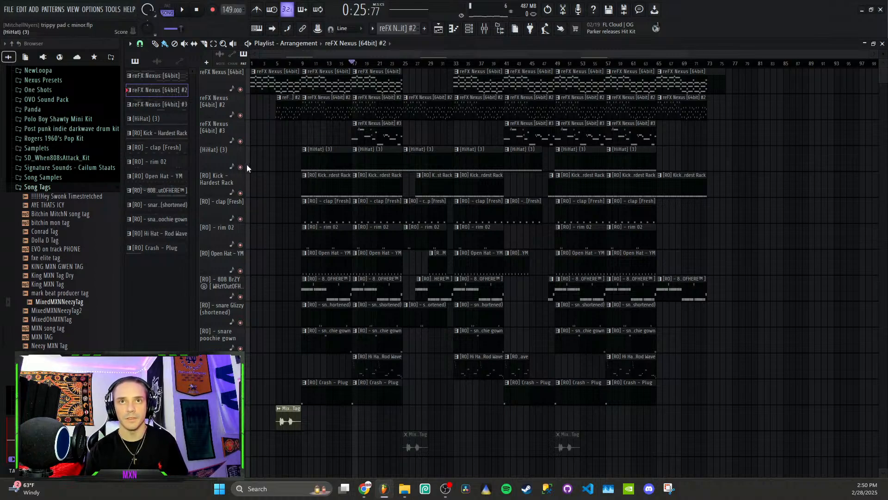
double_click(369, 134)
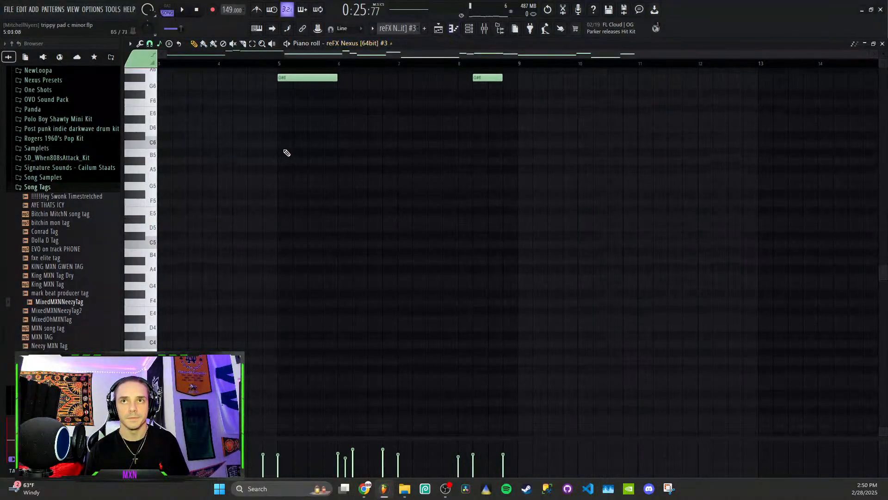
scroll(285, 131, "left", 2)
key("space")
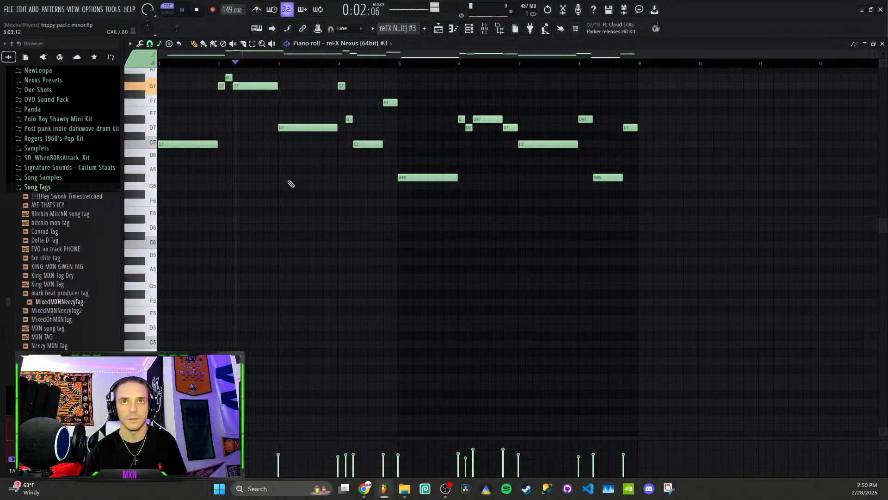
scroll(289, 183, "up", 3)
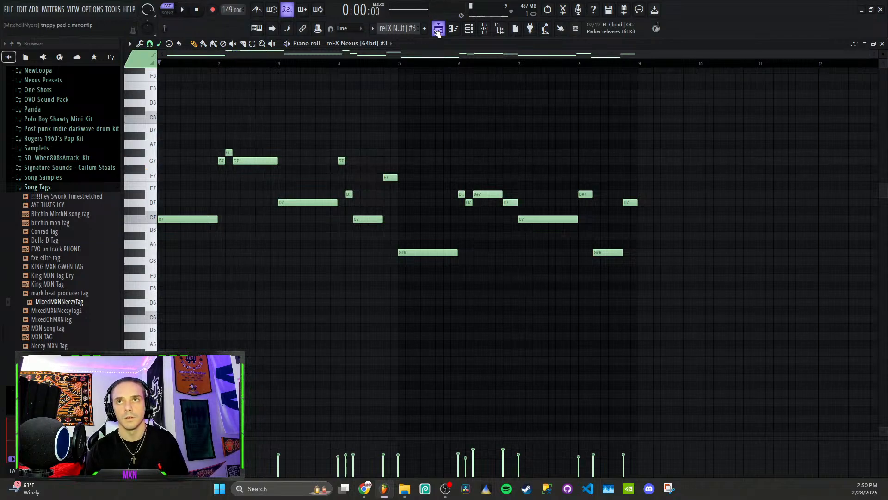
- Play bars 17 to 25 of the playlist with only the three reFX Nexus tracks audible
left_click(438, 30)
key("space")
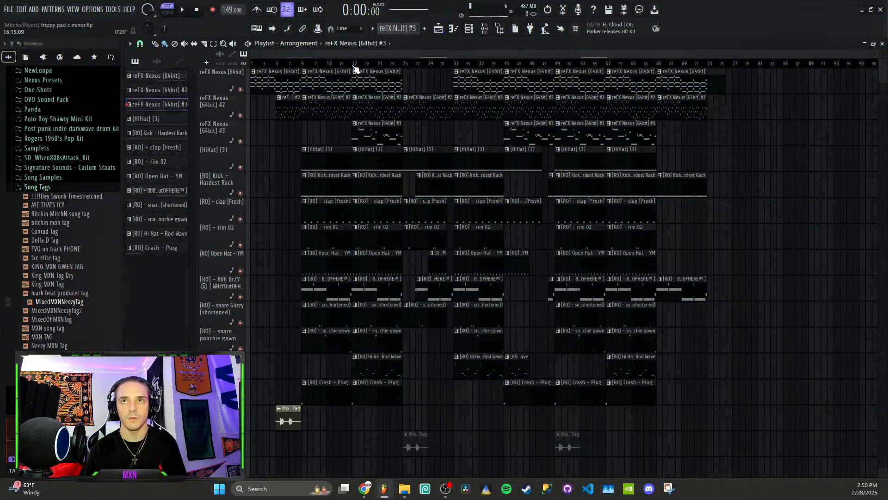
left_click_drag(353, 65, 403, 66)
key("l")
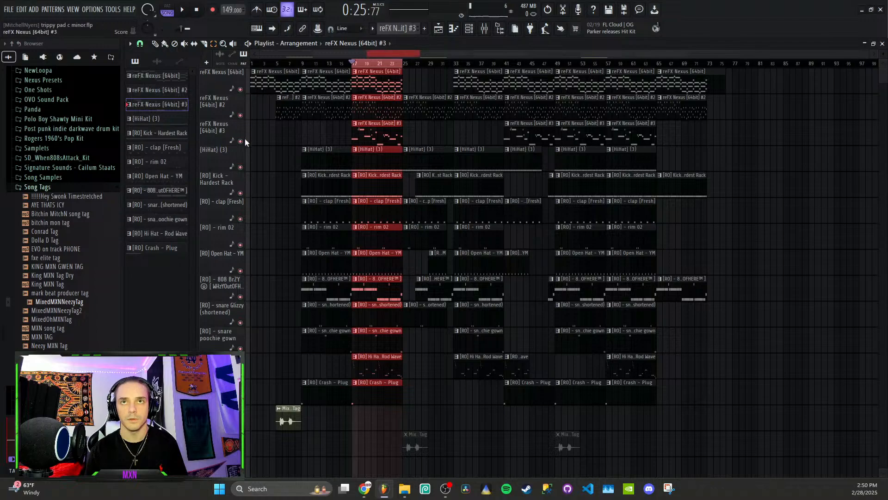
right_click(241, 142)
left_click(241, 115)
left_click(247, 96)
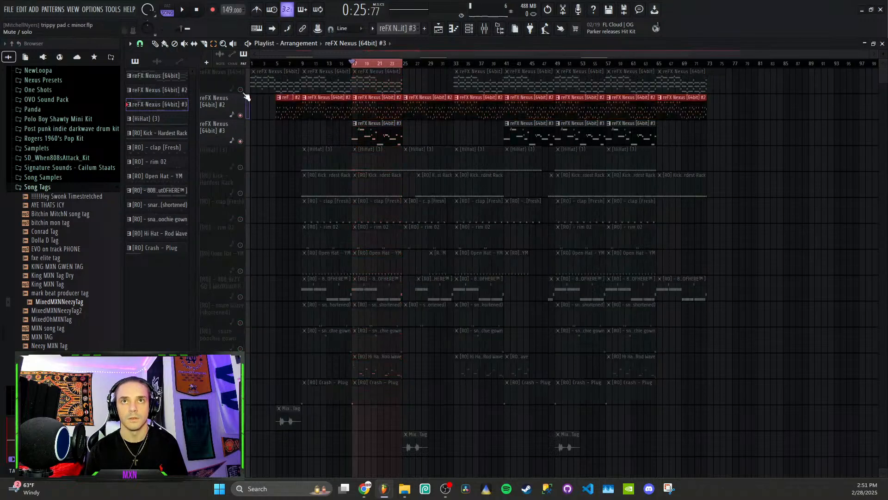
left_click(242, 90)
key("space")
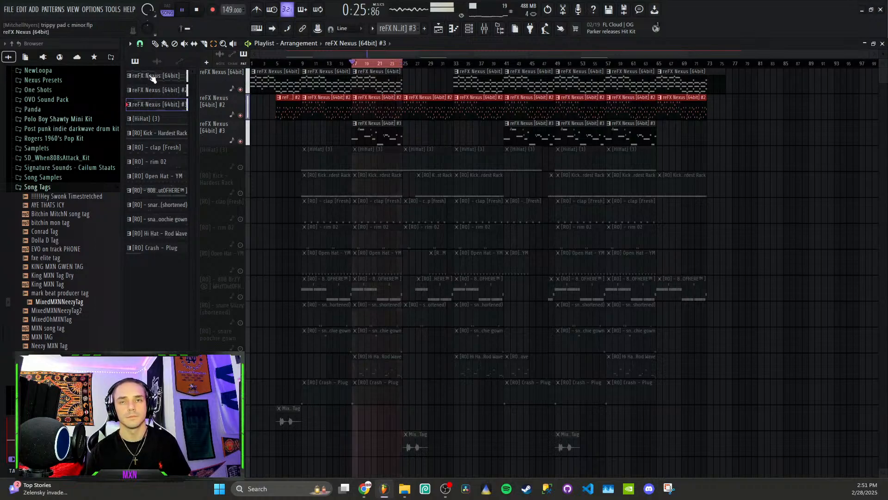
key("space")
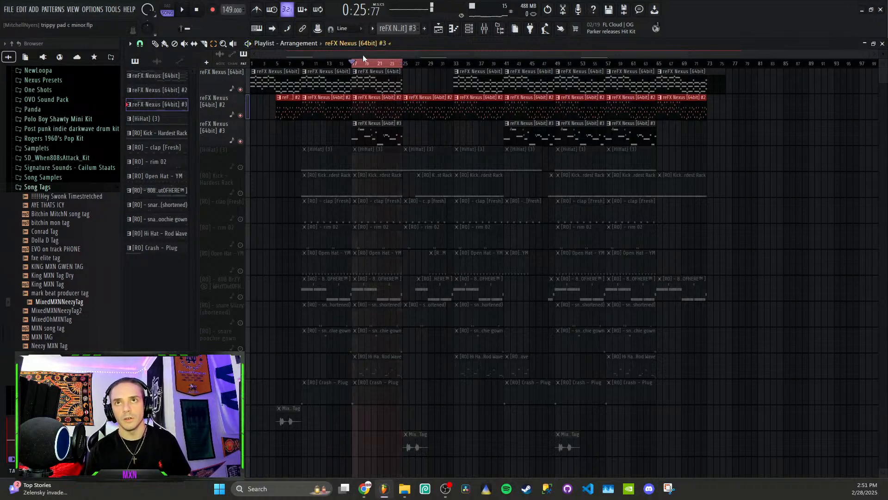
- Clear the playlist time selection and unmute all tracks
left_click(364, 65, "ctrl")
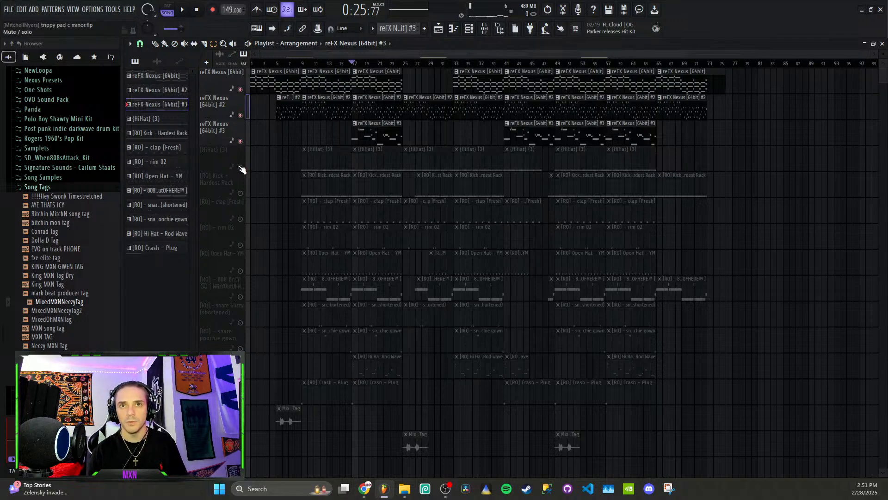
scroll(243, 171, "down", 4)
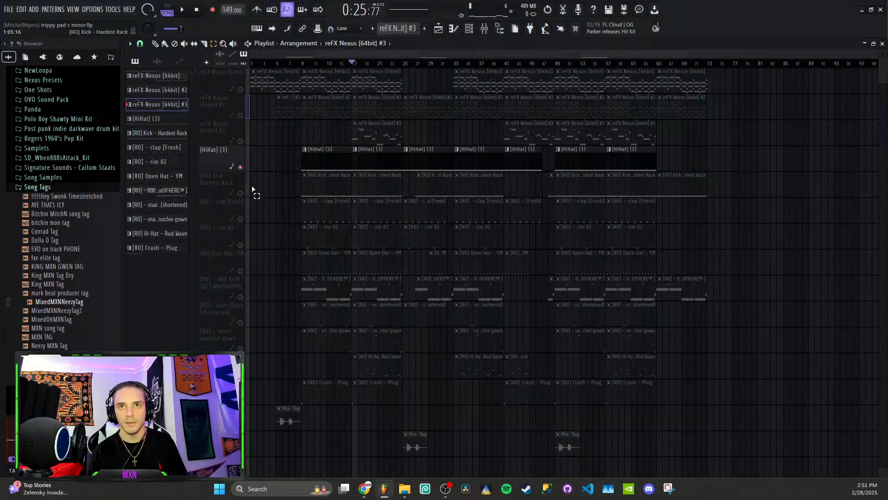
left_click(238, 121)
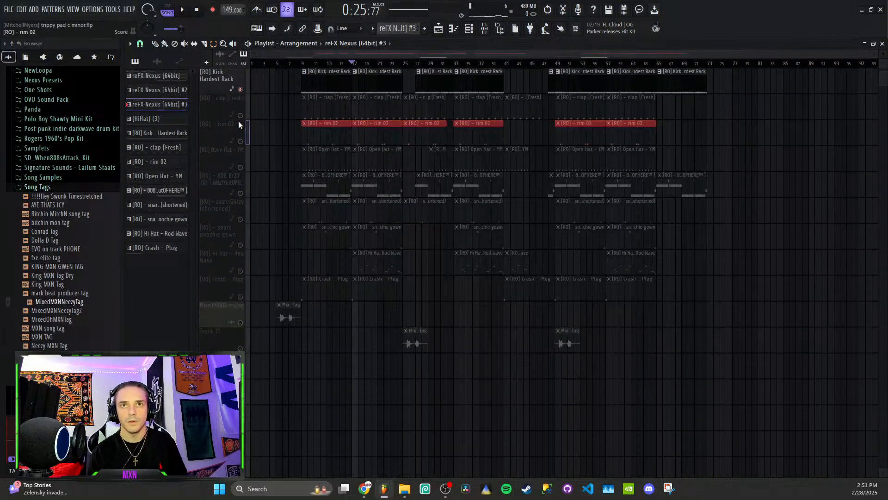
left_click(240, 115)
left_click(242, 119)
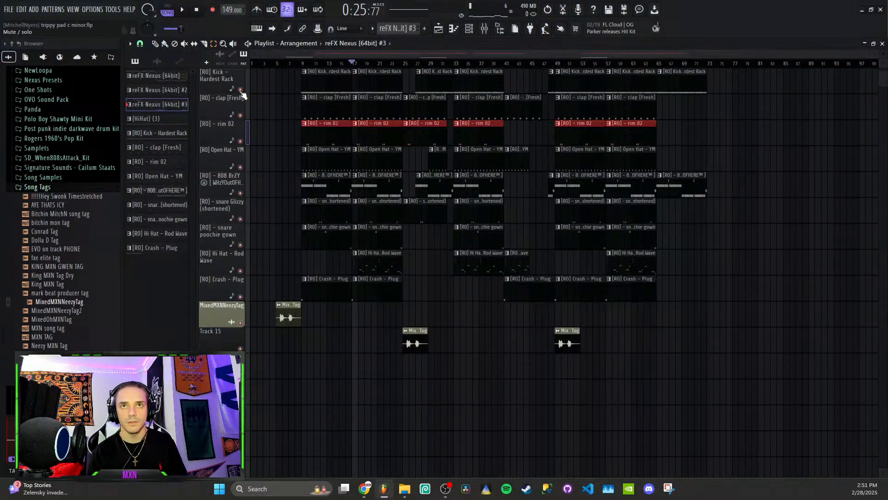
- Mute the three reFX Nexus tracks and Track 15 with the extra producer tags
scroll(242, 95, "up", 4)
left_click(240, 141)
left_click(240, 115)
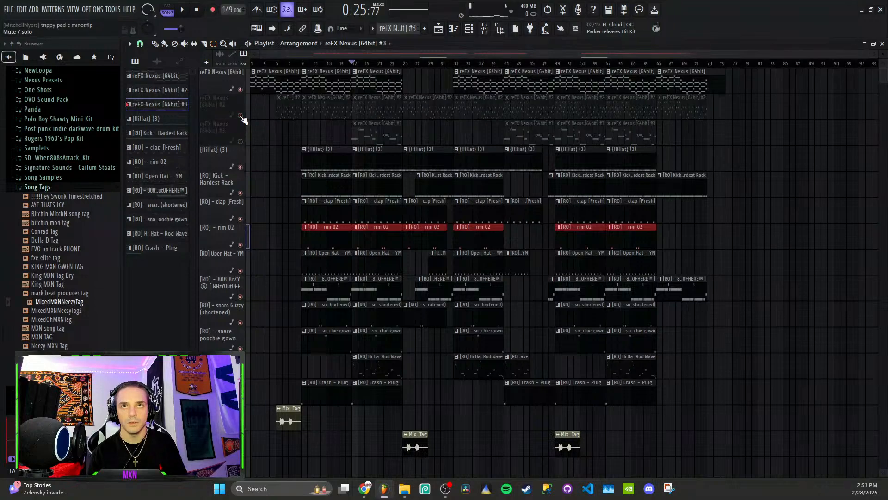
left_click(240, 90)
scroll(231, 324, "down", 3)
left_click(241, 373)
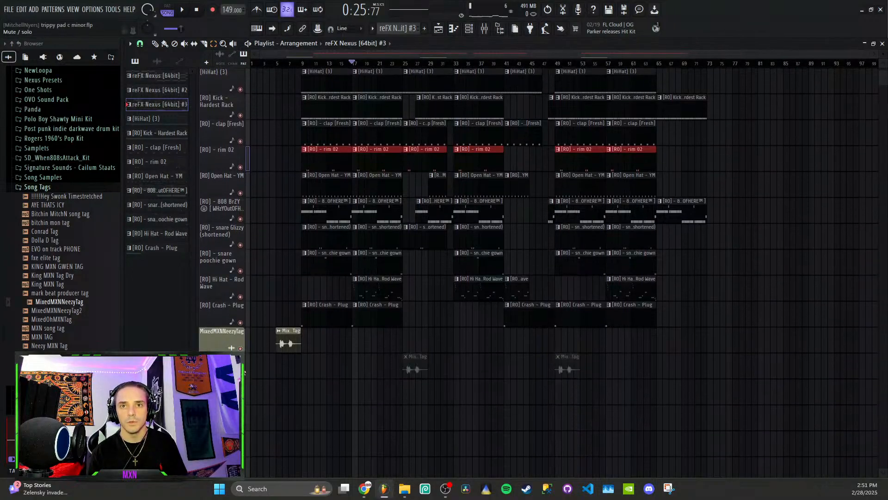
- Mute the MixedMXNNeezyTag track and play the drum tracks alone from bar 17 of the playlist
left_click(240, 348)
key("space")
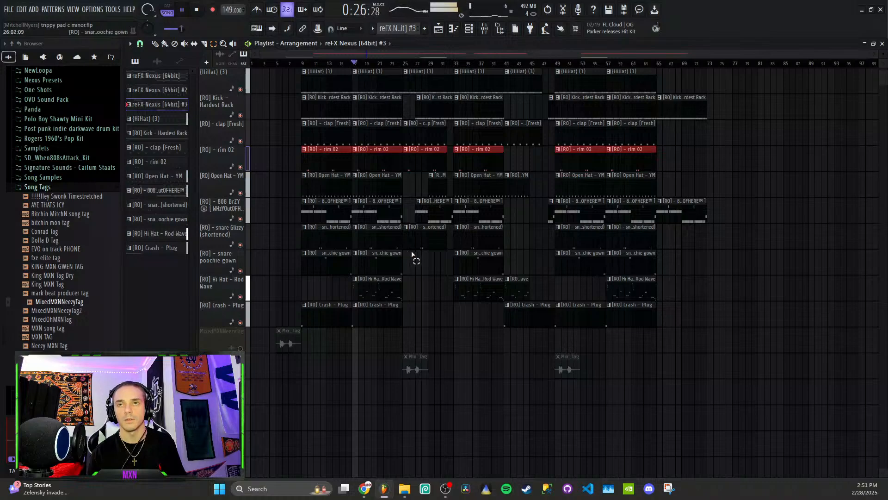
scroll(411, 254, "up", 3)
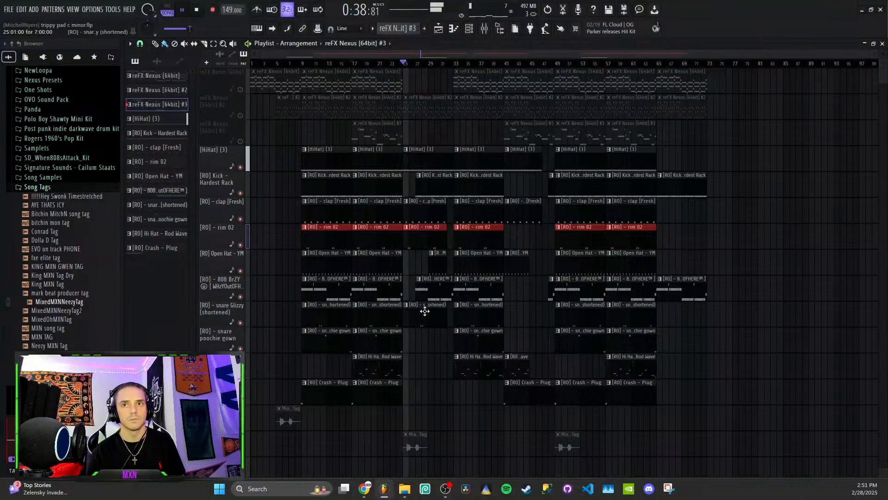
key("space")
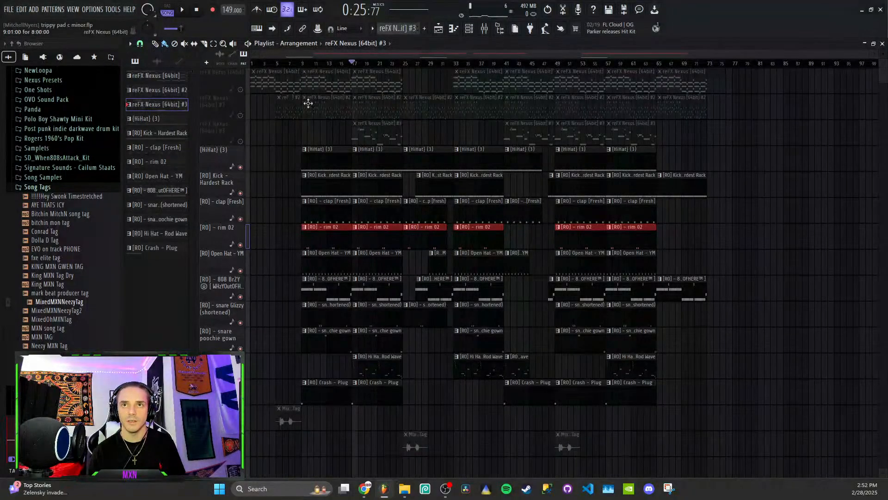
- Solo the [HiHat] (3) track and open its pattern in the piano roll
scroll(304, 106, "down", 1)
right_click(240, 141)
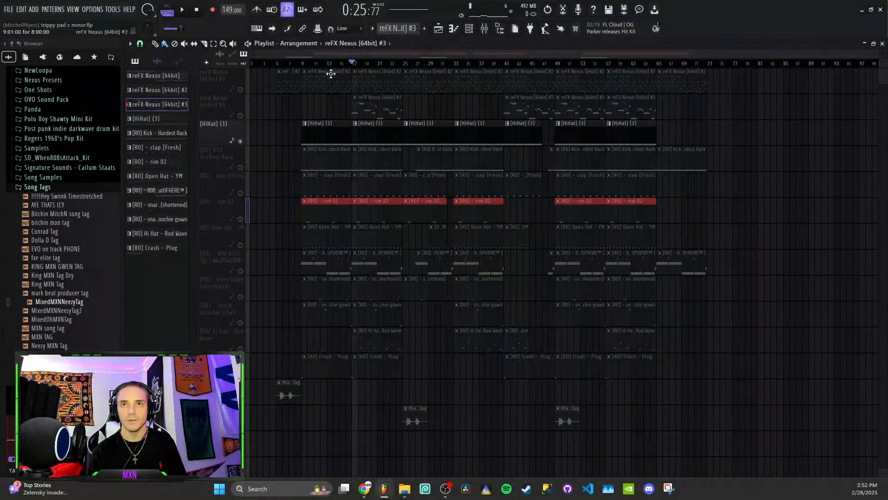
double_click(321, 131)
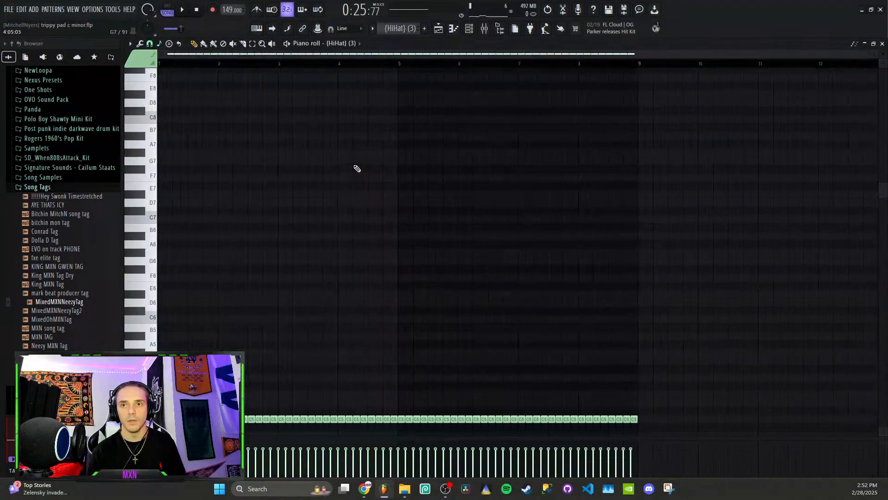
- Fill the [HiHat] (3) channel every 2 steps and make the resulting notes legato in the piano roll
left_click(474, 32)
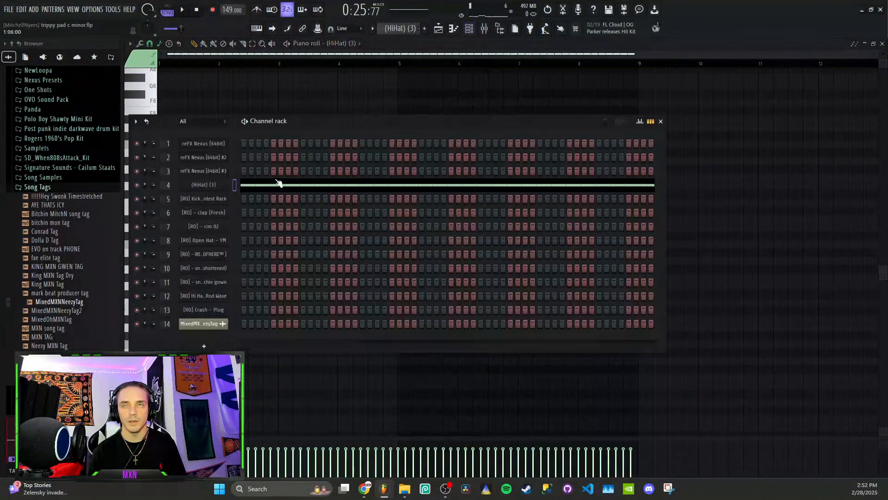
right_click(218, 188)
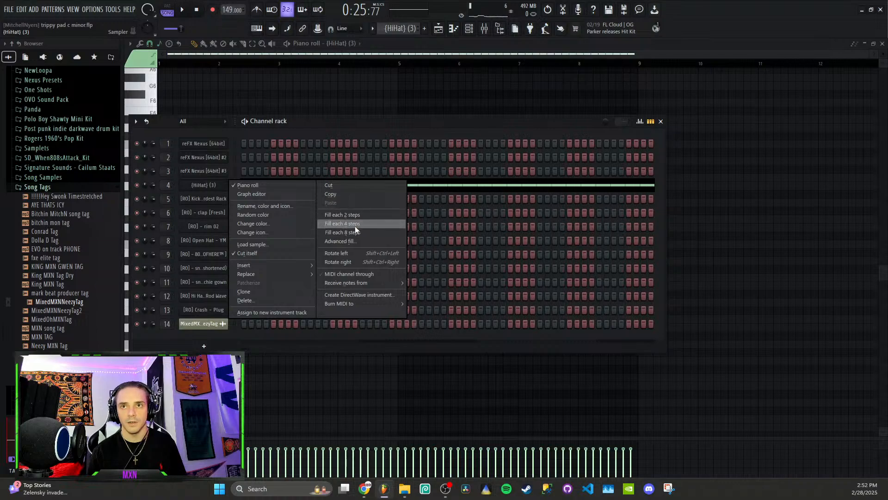
left_click(361, 215)
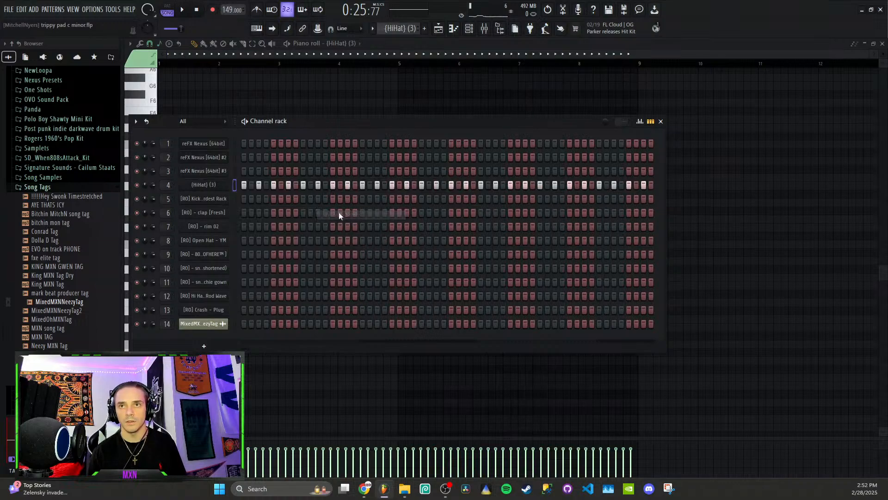
right_click(231, 185)
left_click(255, 184)
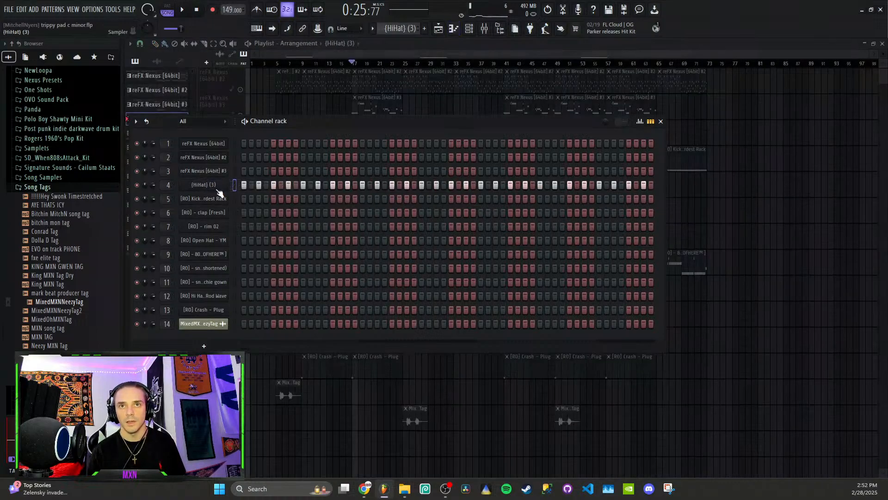
right_click(217, 190)
left_click(257, 186)
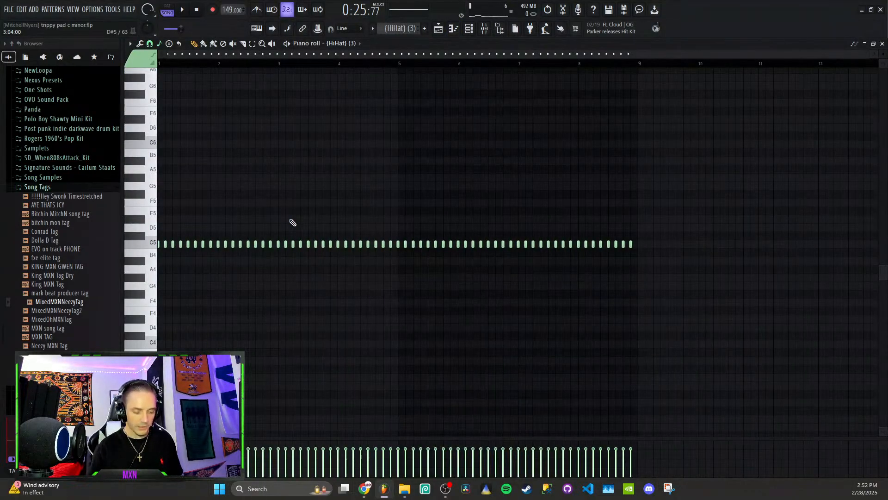
key("ctrl+l")
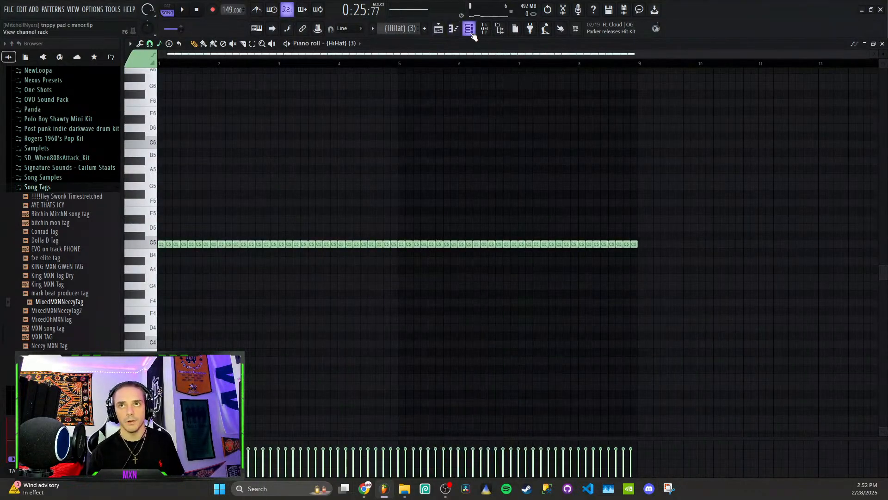
- Undo the demonstrated hi-hat fill and legato edits, and display the pattern in the channel rack
key("ctrl+z")
key("ctrl+z")
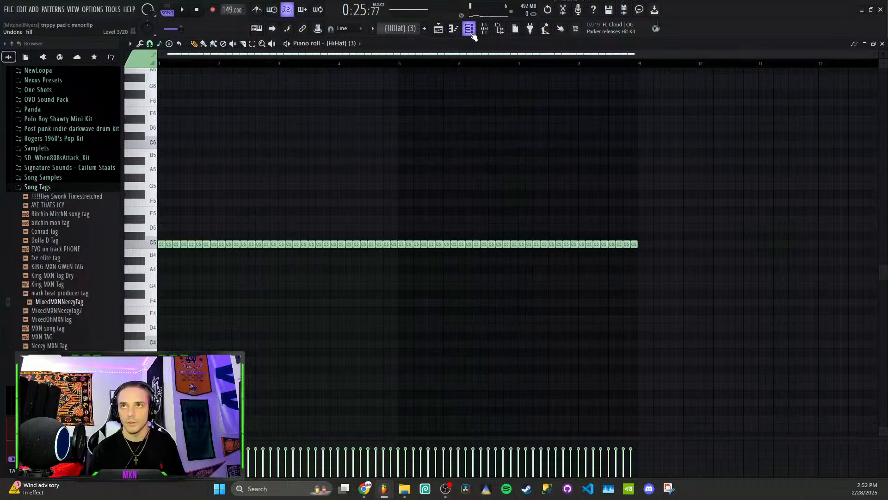
left_click(470, 31)
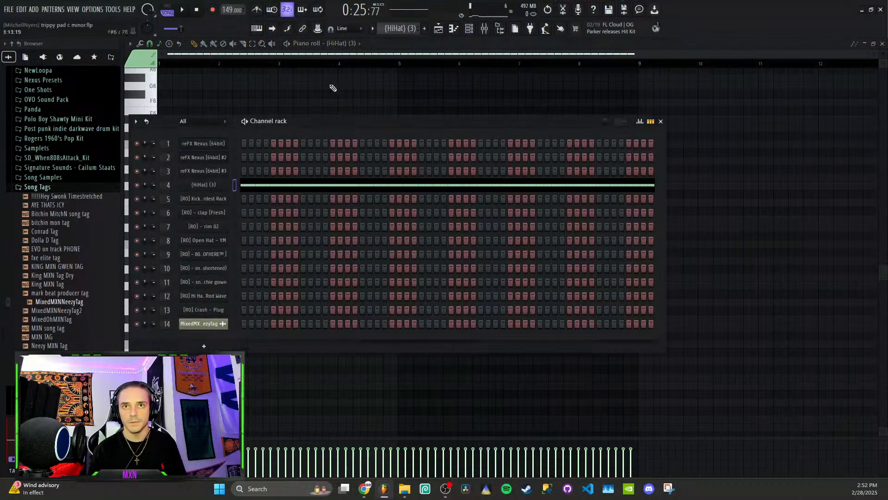
- Unmute the [RO] Kick - Hardest Rack track and play its bar 17 pattern in the piano roll with the velocity lane enlarged
left_click(439, 28)
left_click(240, 167)
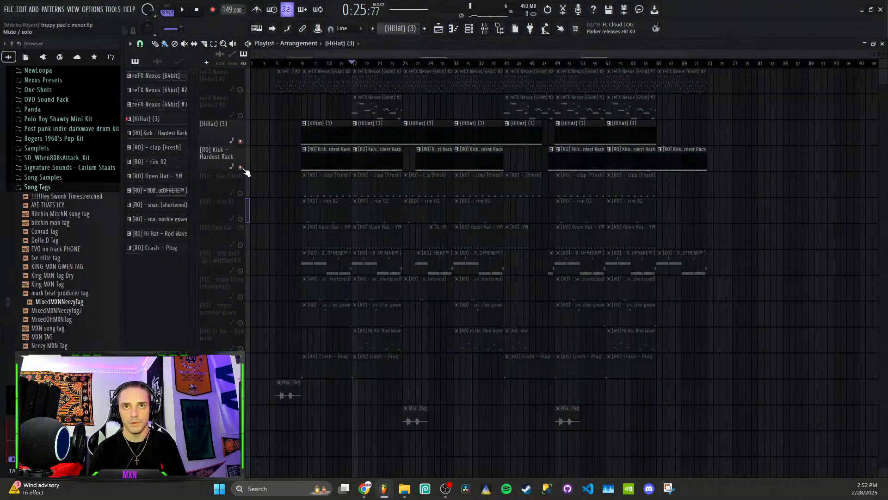
left_click(354, 150)
left_click(366, 151)
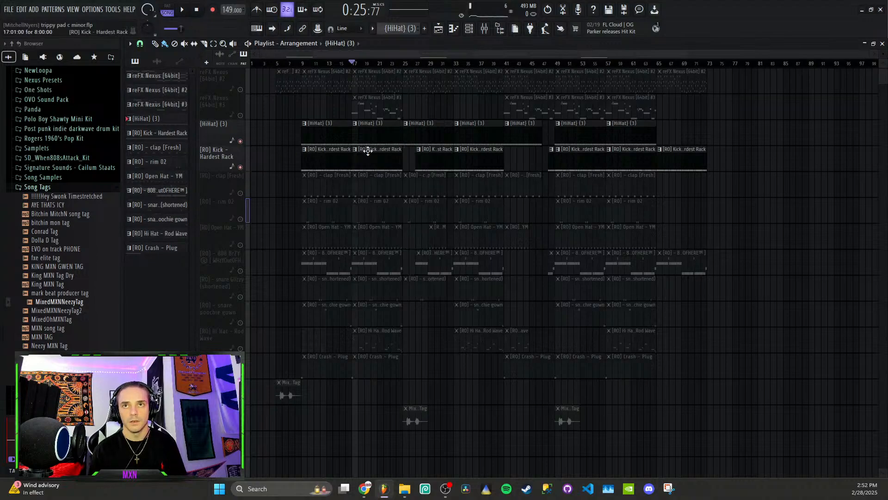
double_click(367, 155)
left_click(369, 161)
right_click(372, 159)
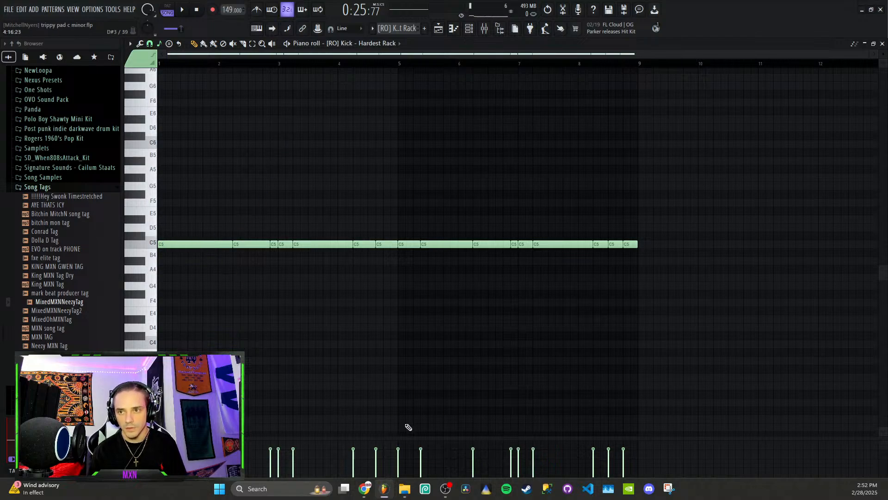
left_click_drag(423, 437, 452, 321)
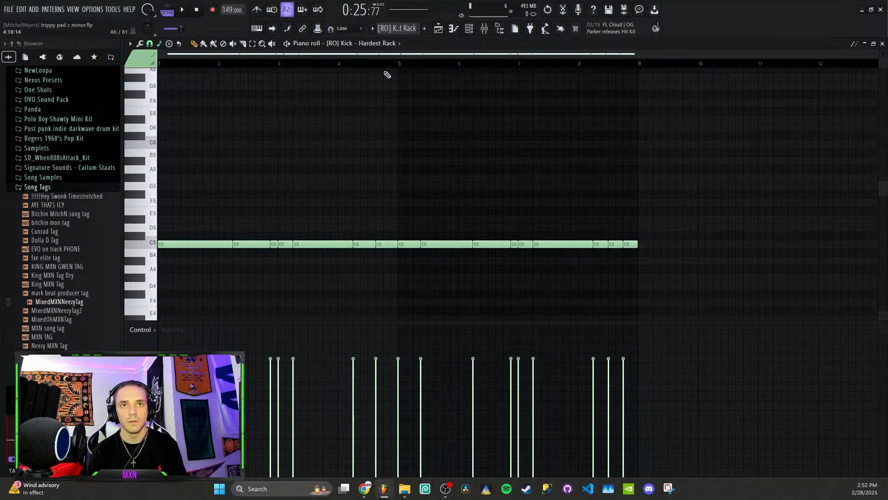
key("space")
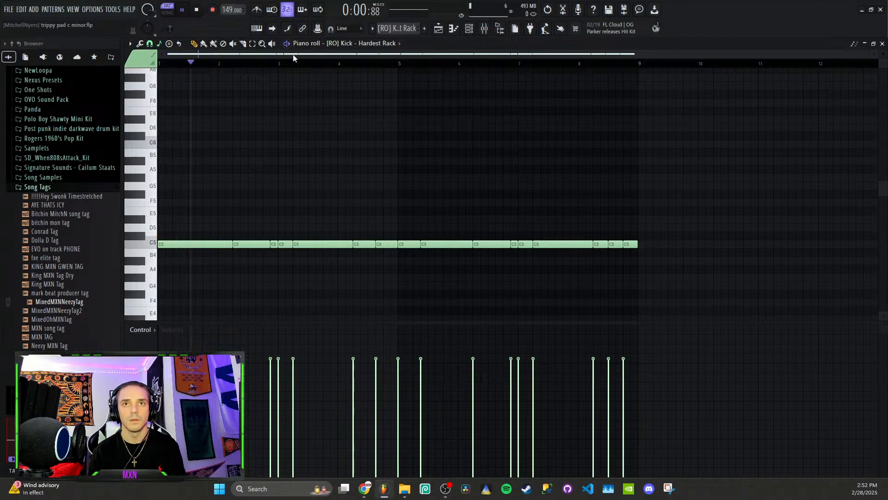
- Return to the playlist, unmute the [RO] - clap [Fresh] track and play the song from bar 9
left_click(438, 29)
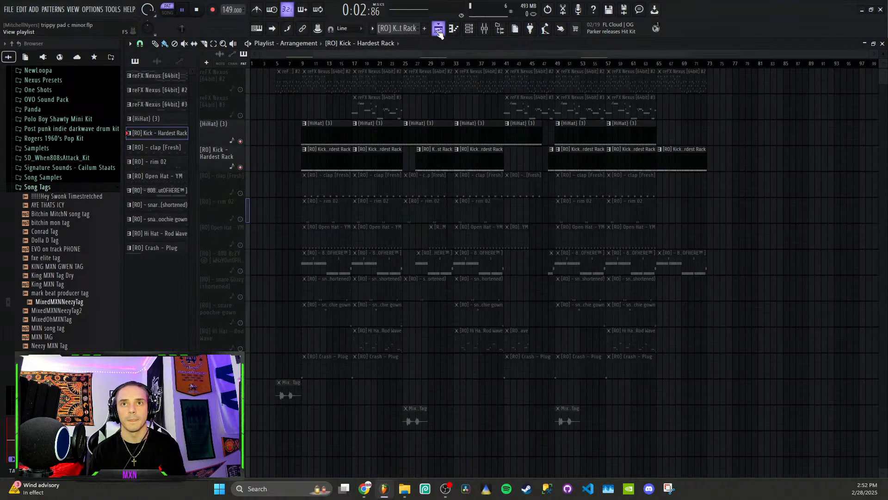
left_click(240, 193)
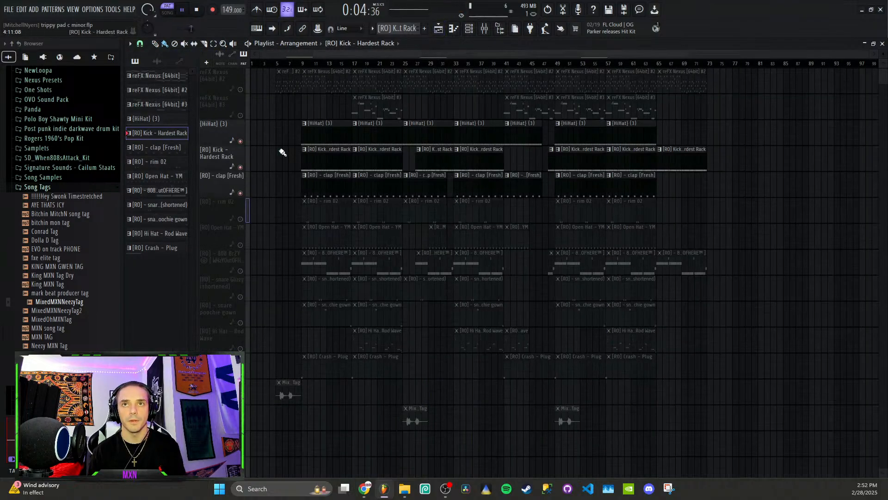
left_click(303, 64)
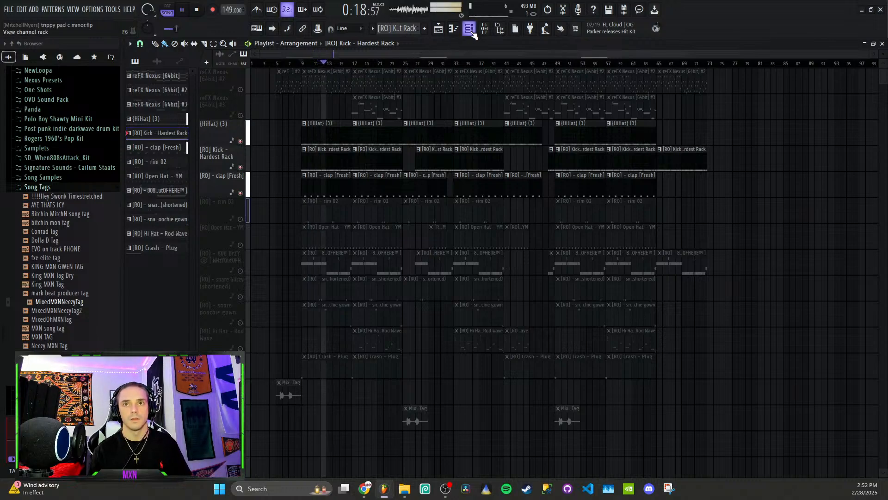
- Examine the clap pattern in the piano roll and channel rack, and return to the playlist with playback stopped
double_click(327, 181)
scroll(331, 181, "down", 3)
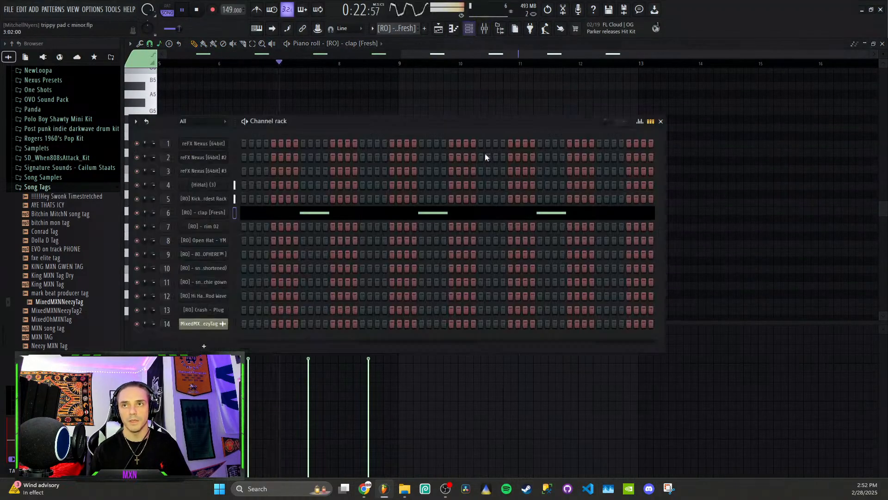
key("F6")
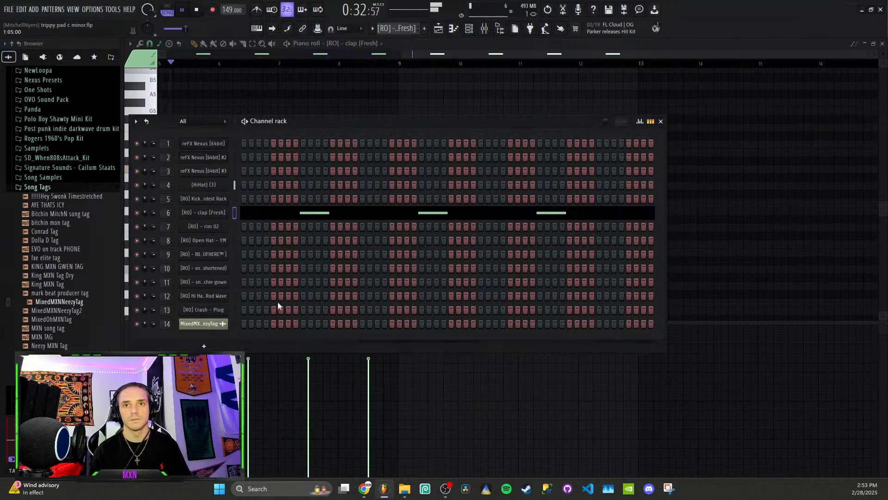
left_click_drag(318, 119, 401, 35)
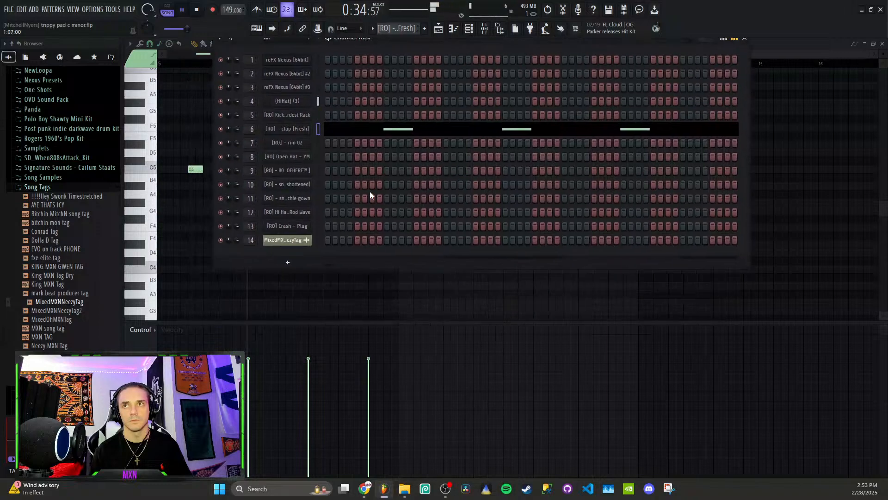
left_click(438, 29)
key("space")
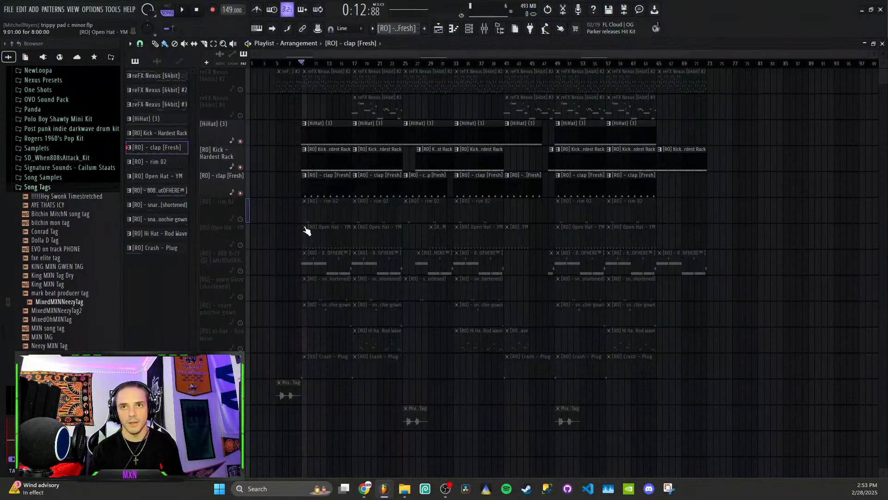
- Examine the hi-hat and kick patterns in the piano roll, pointing out the last three kick notes in bar 8
scroll(363, 143, "down", 2)
scroll(366, 139, "up", 1)
double_click(381, 114)
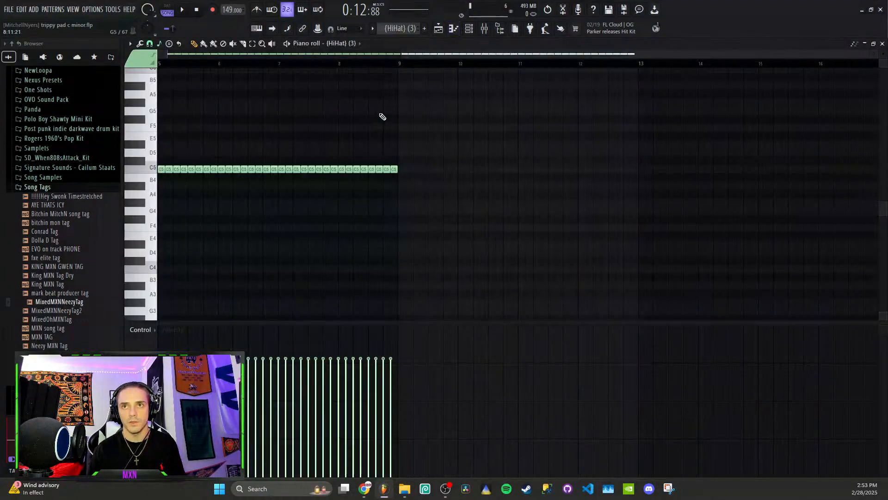
scroll(398, 29, "up", 1)
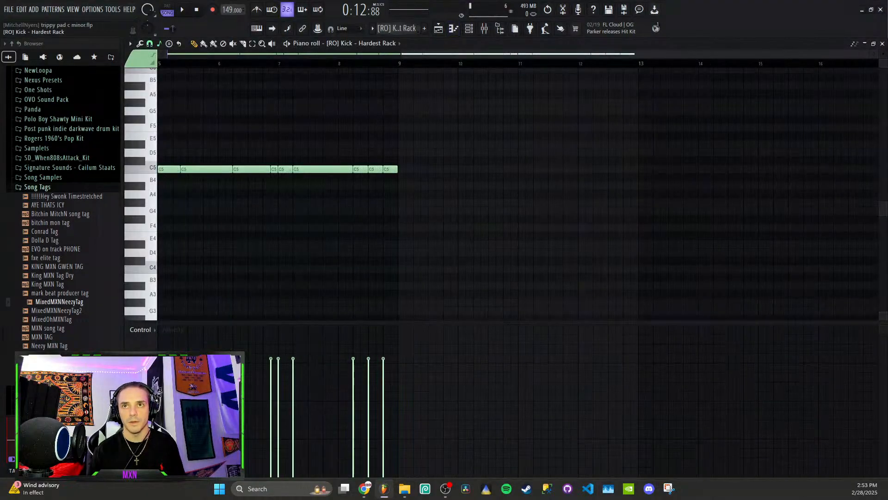
left_click(355, 169)
left_click(373, 169)
left_click(389, 169)
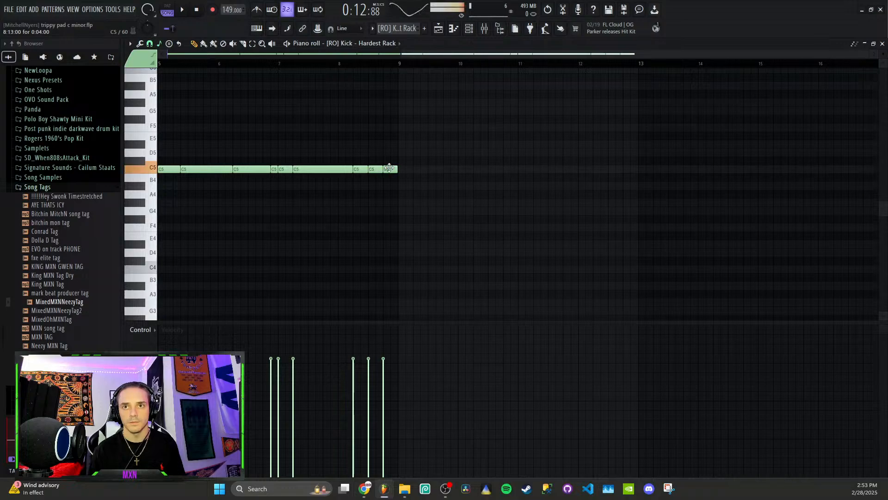
- Play the hi-hat, kick and clap tracks in the playlist from about bar 16 into bar 17
left_click(439, 28)
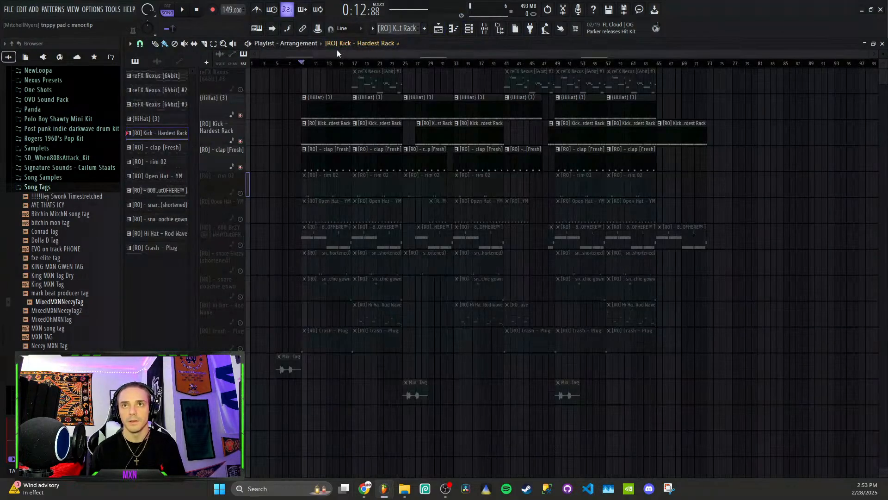
left_click(345, 64)
key("space")
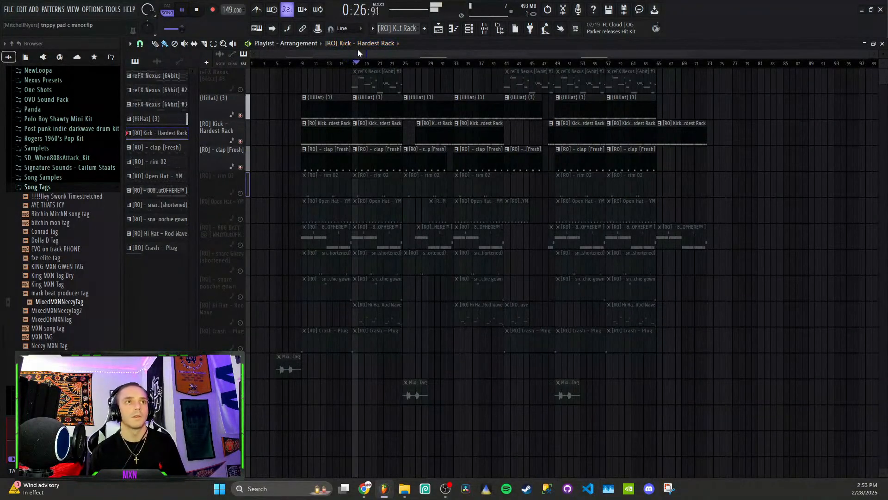
key("space")
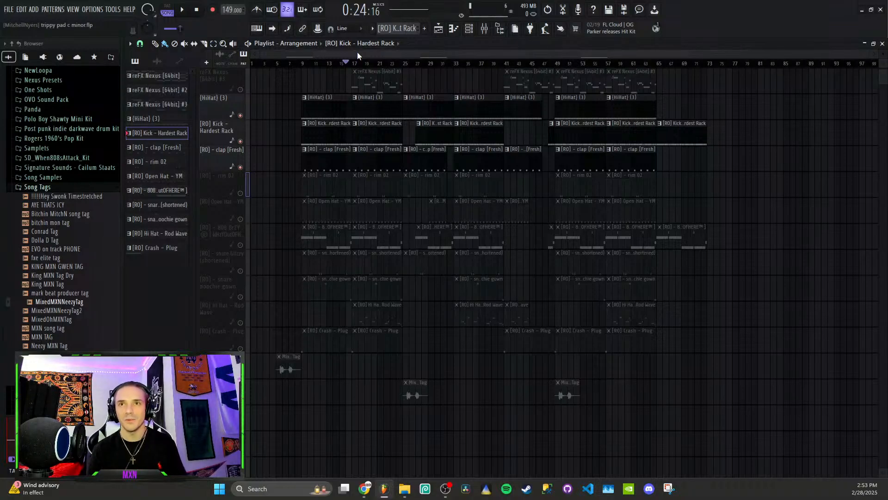
- Unmute the rim 02 and snare Glizzy (shortened) tracks and play the playlist from bar 9
scroll(313, 173, "down", 1)
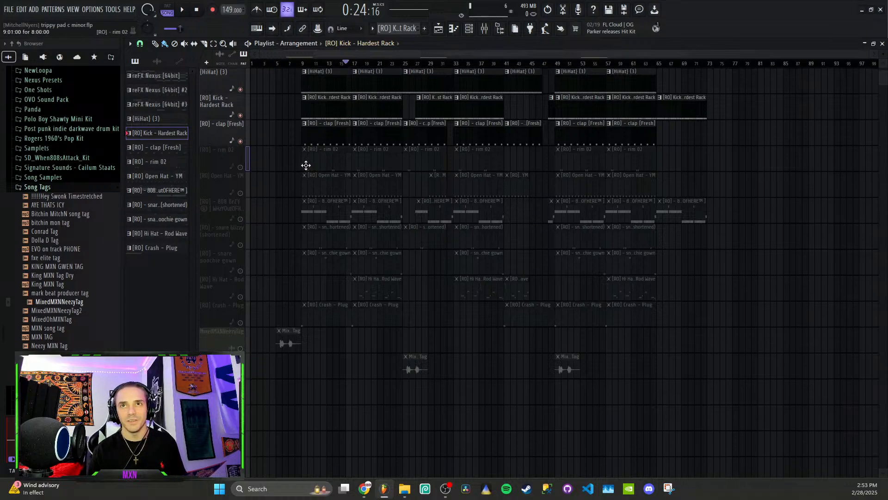
left_click(247, 165)
left_click(304, 64)
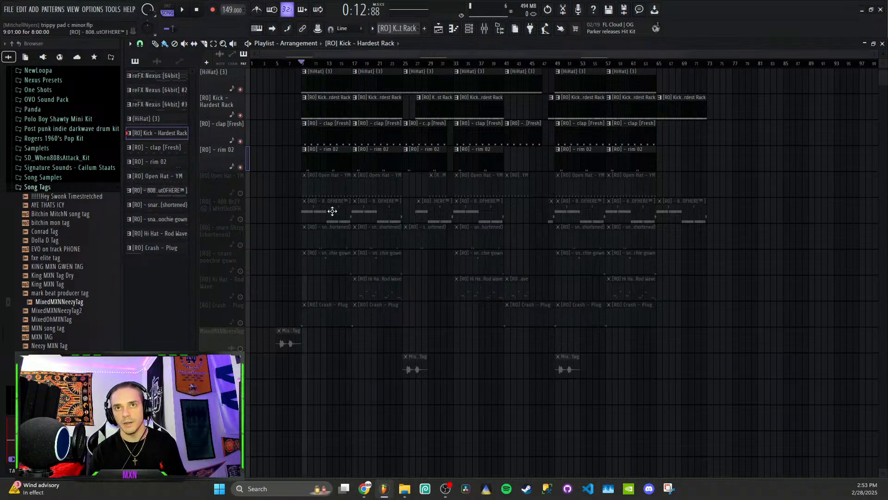
scroll(291, 204, "down", 1)
left_click(247, 221)
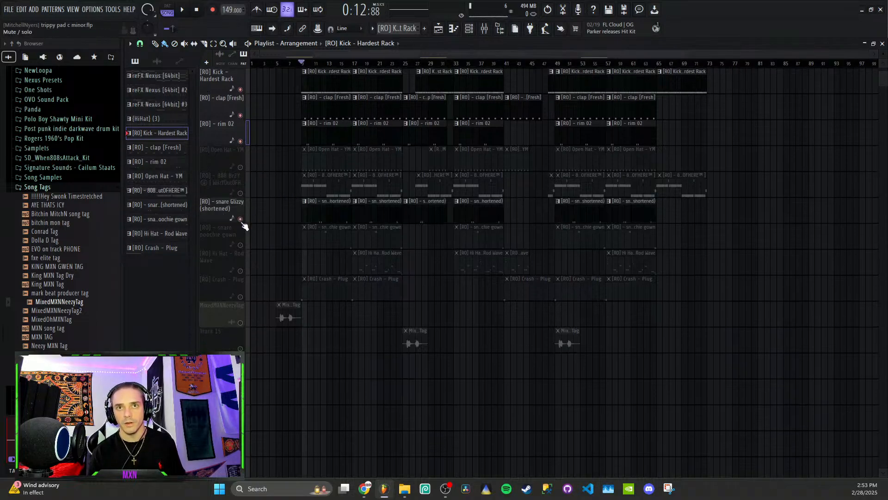
key("space")
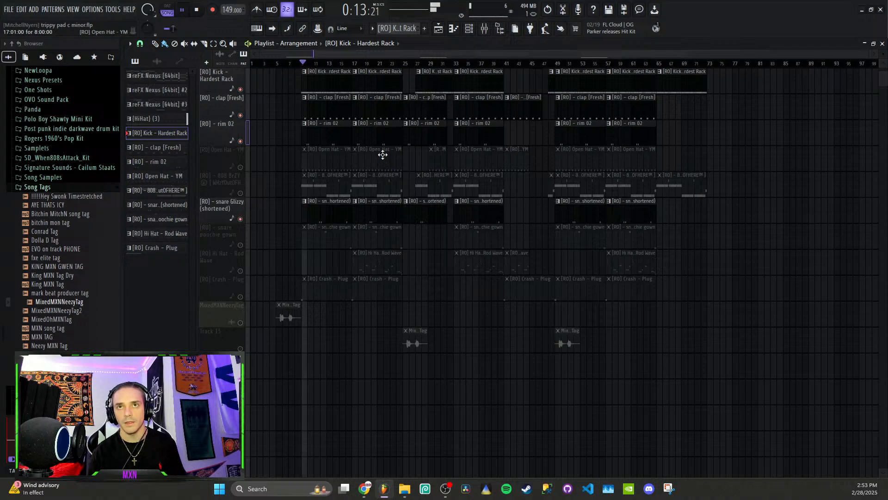
- Examine the rim 02 pattern's notes in the piano roll with playback stopped
double_click(339, 136)
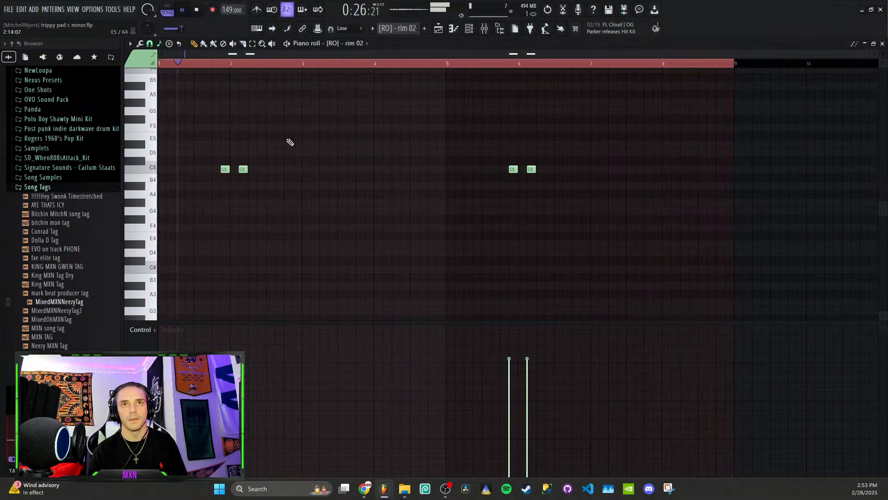
key("space")
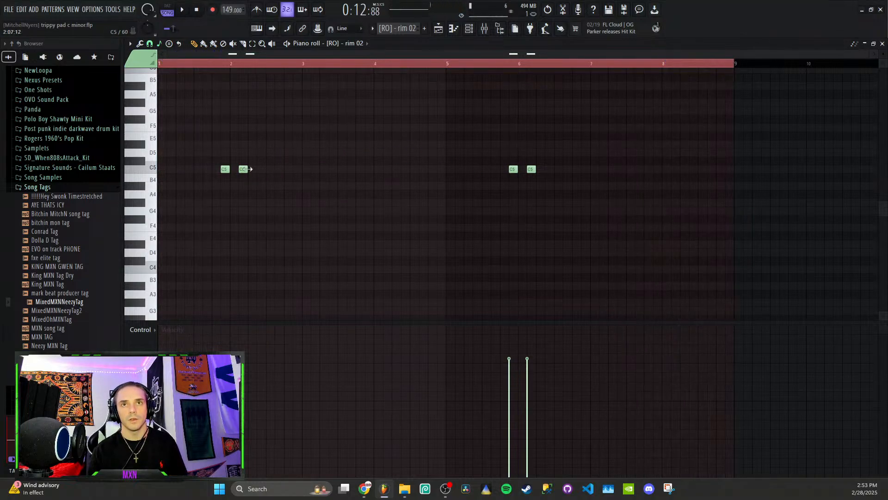
left_click(223, 169)
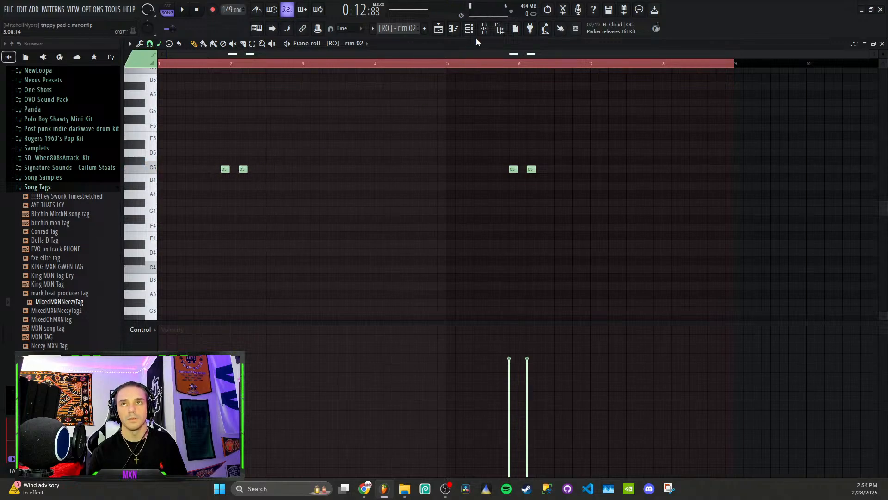
- In the channel rack, add a kick on step 1 and claps on steps 15 and 19 beside the rim, and play the pattern
left_click(468, 28)
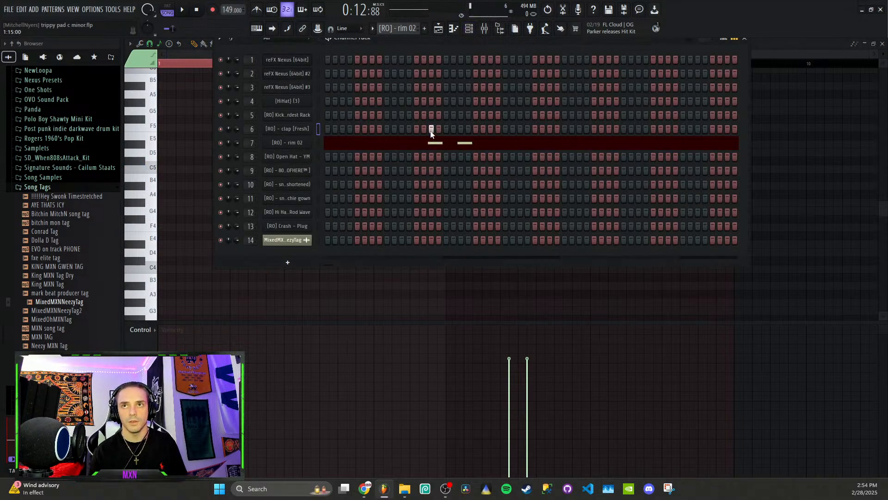
left_click(329, 115)
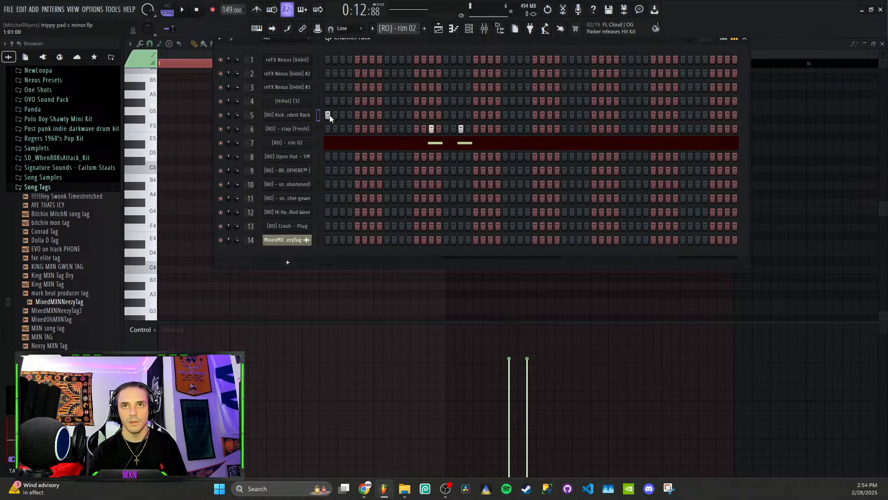
key("space")
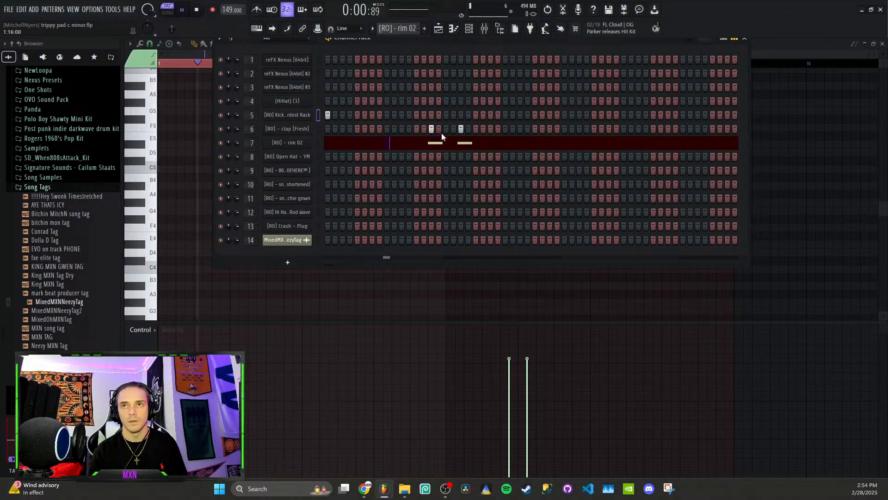
- Replace the two claps with ones on steps 9 and 25, add a kick on step 21, and replay the pattern with the rim
left_click(430, 129)
left_click(387, 128)
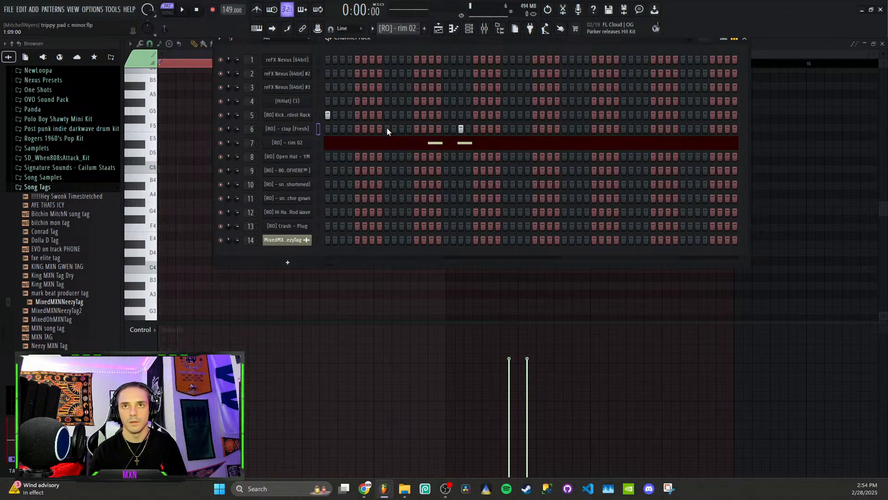
key("space")
left_click(461, 129)
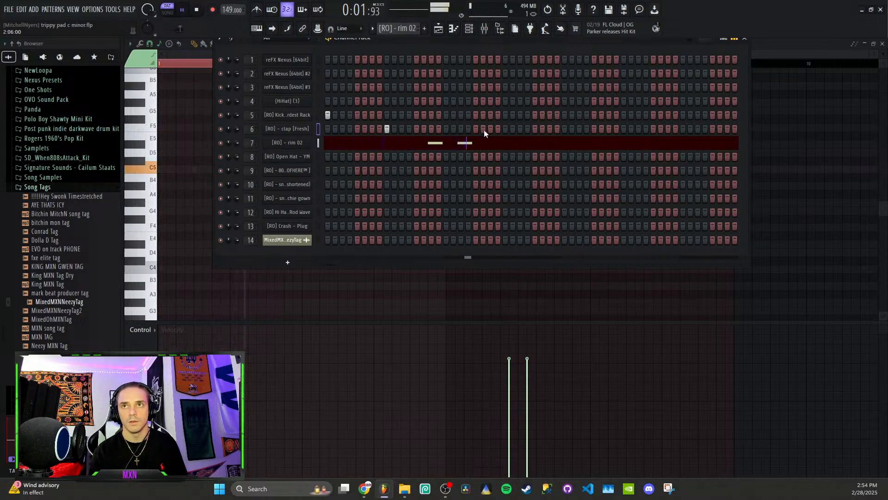
left_click(477, 114)
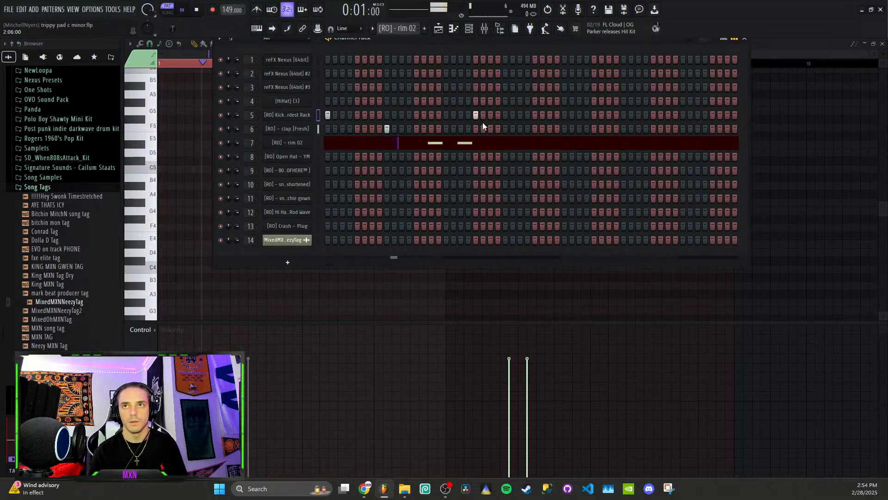
left_click(506, 128)
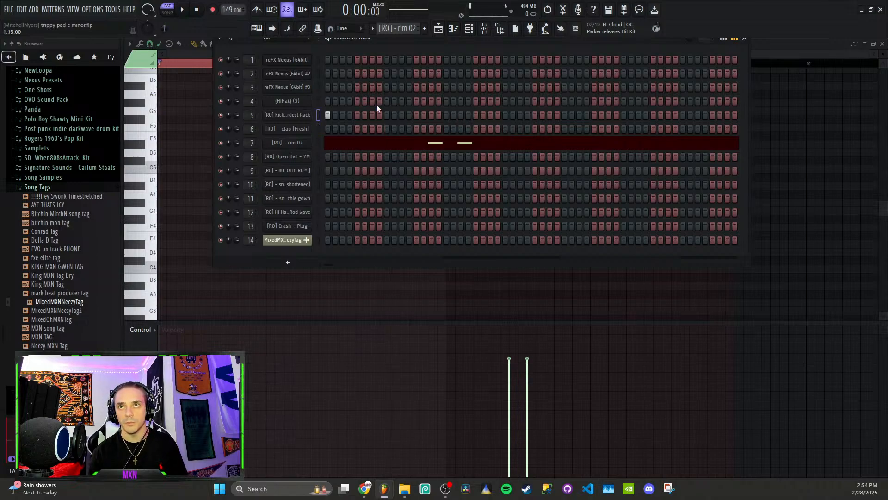
- Return to the playlist, unmute the Open Hat - YM track and play the song from bar 9
left_click(438, 30)
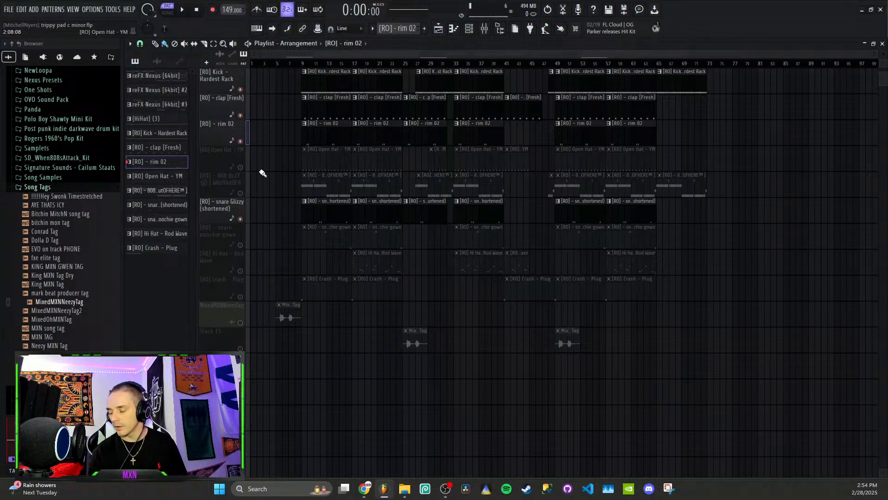
scroll(276, 222, "down", 1)
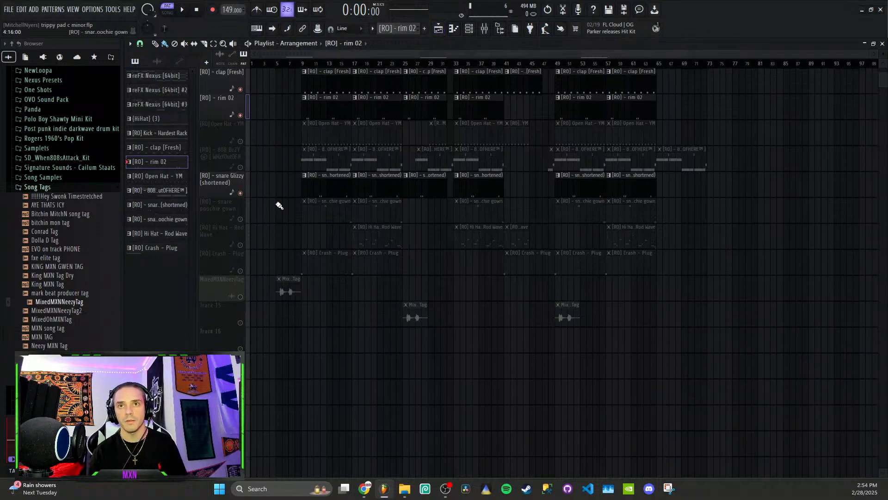
scroll(269, 120, "down", 1)
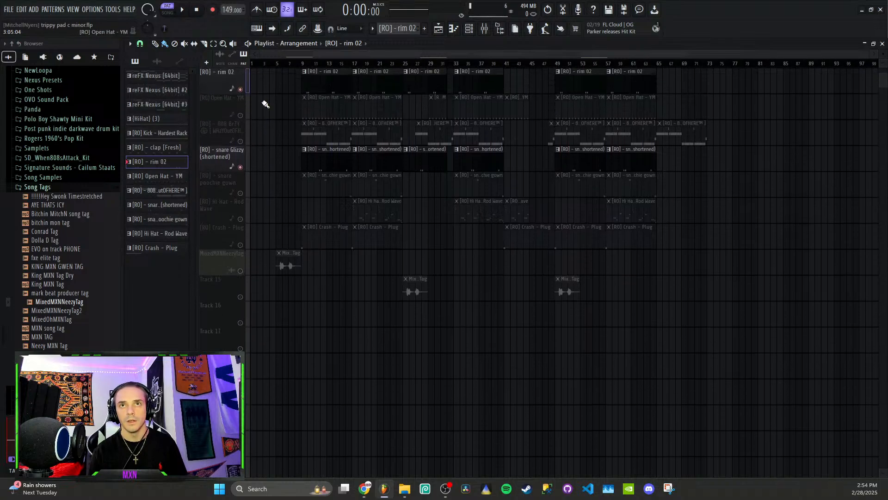
left_click(240, 116)
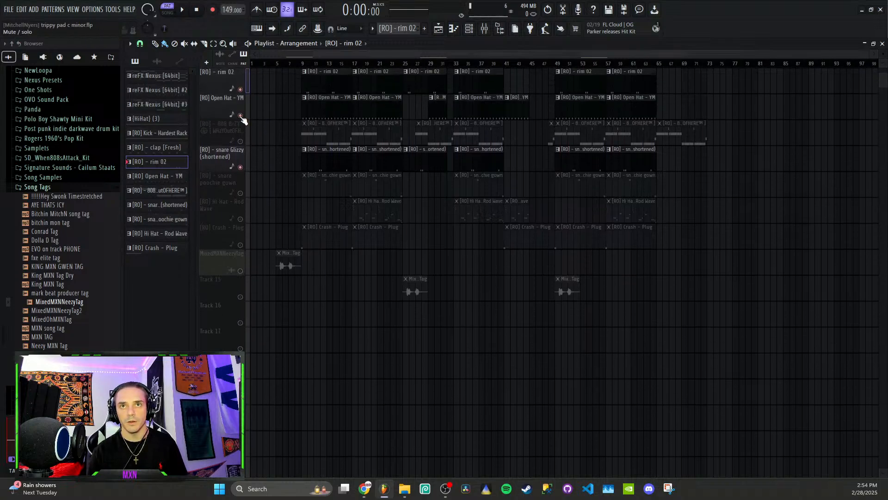
left_click(306, 64)
key("space")
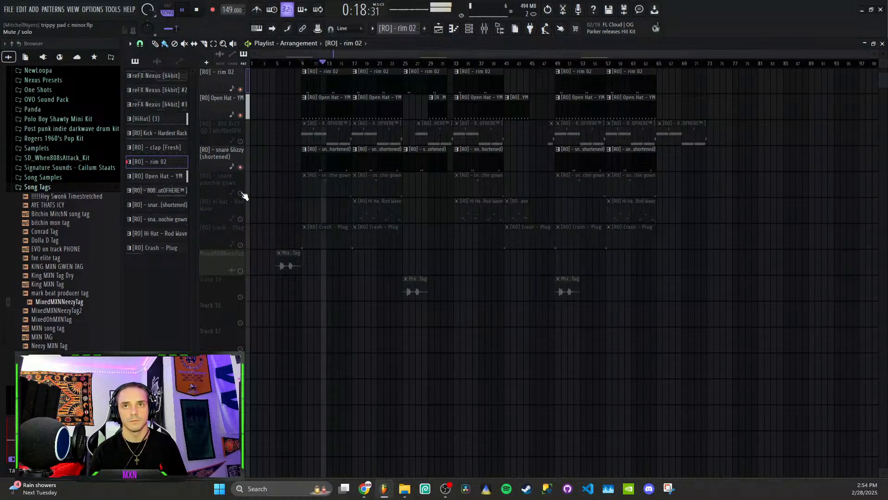
- Unmute the snare poochie gown track and play the arrangement again from bar 9
scroll(265, 189, "up", 2)
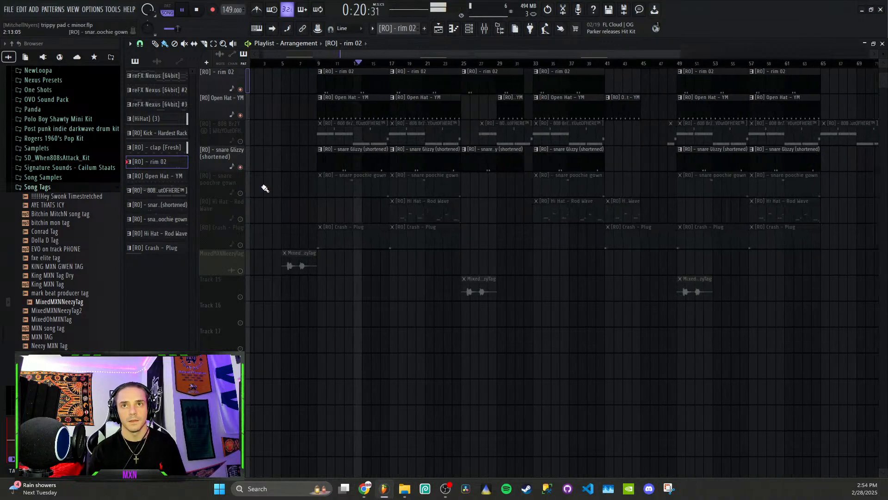
scroll(278, 188, "up", 1)
key("space")
left_click(240, 192)
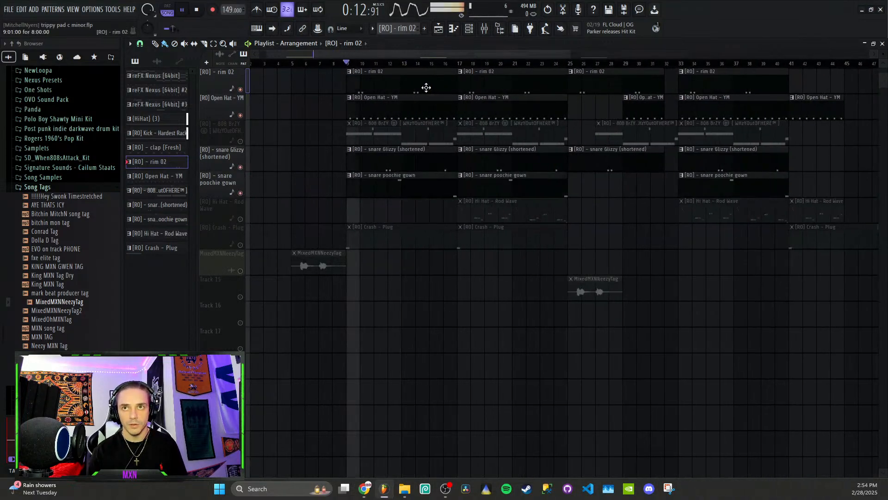
key("space")
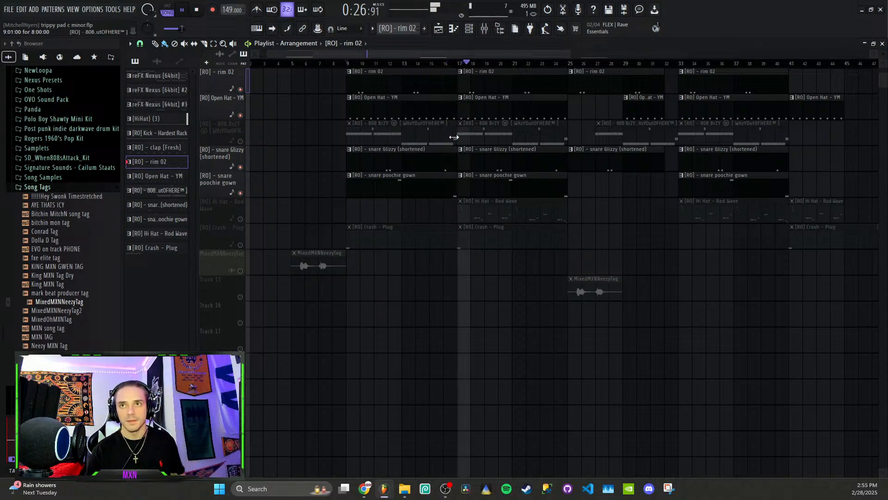
- Stop playback, unmute the 808 BrZY track and play the arrangement from bar 9
key("space")
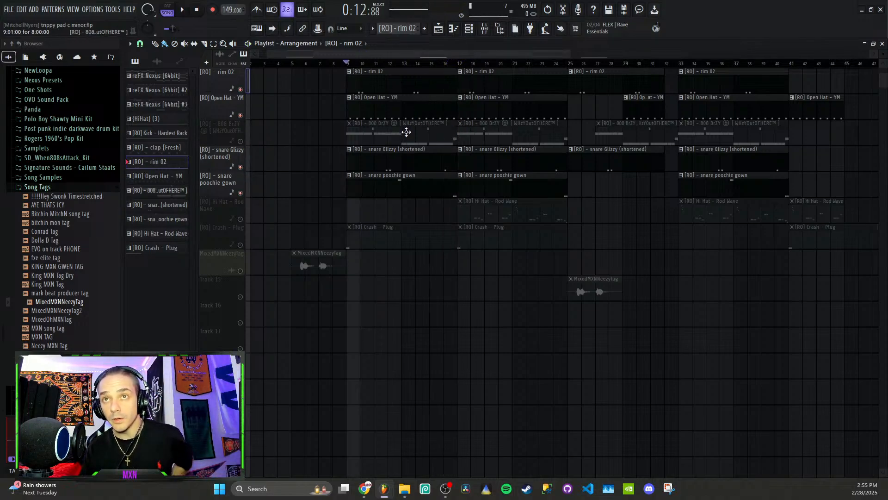
left_click(240, 141)
key("space")
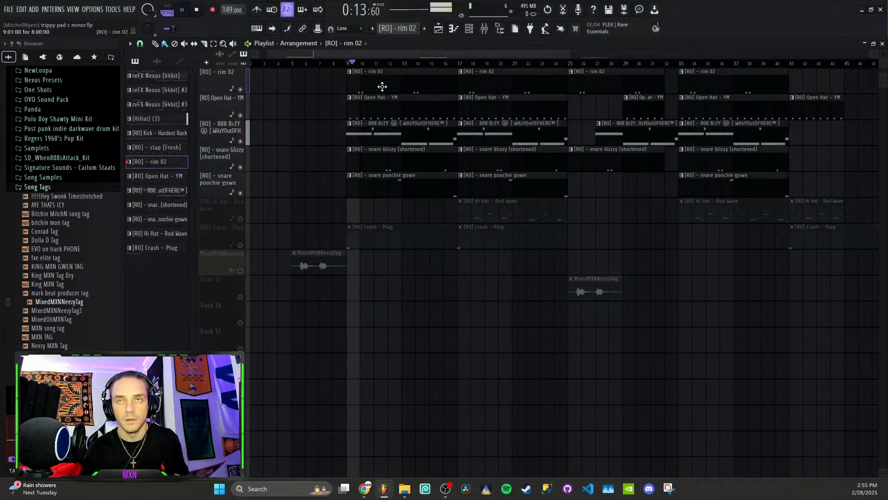
- Examine the 808 BrZY pattern's notes in the piano roll during playback
double_click(418, 131)
scroll(302, 125, "down", 1)
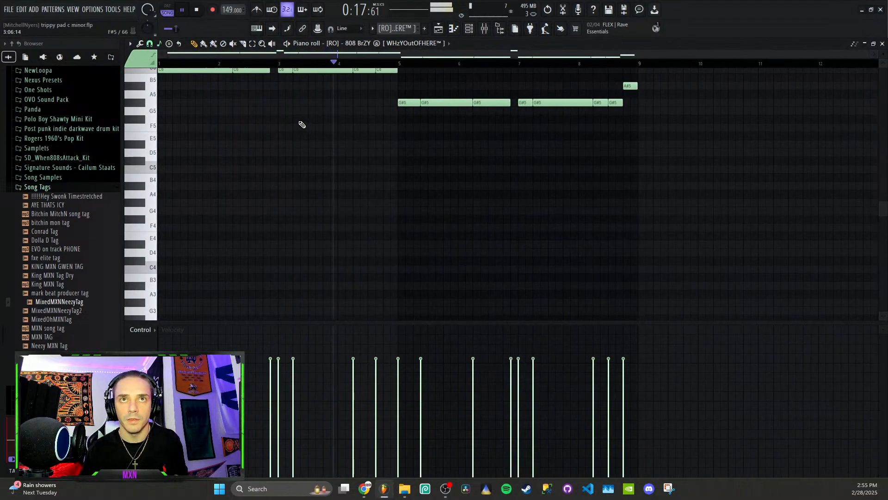
scroll(302, 125, "up", 2)
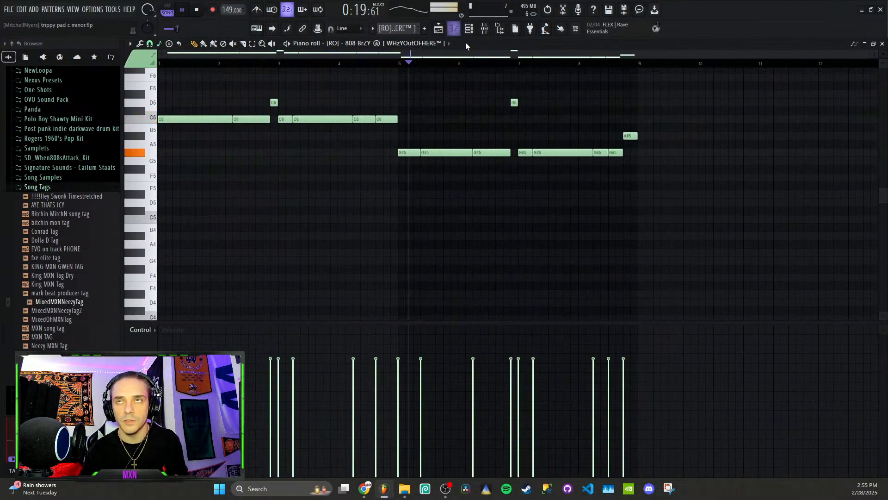
- Examine the snare poochie gown pattern in the piano roll, and stop playback
left_click(439, 28)
double_click(424, 184)
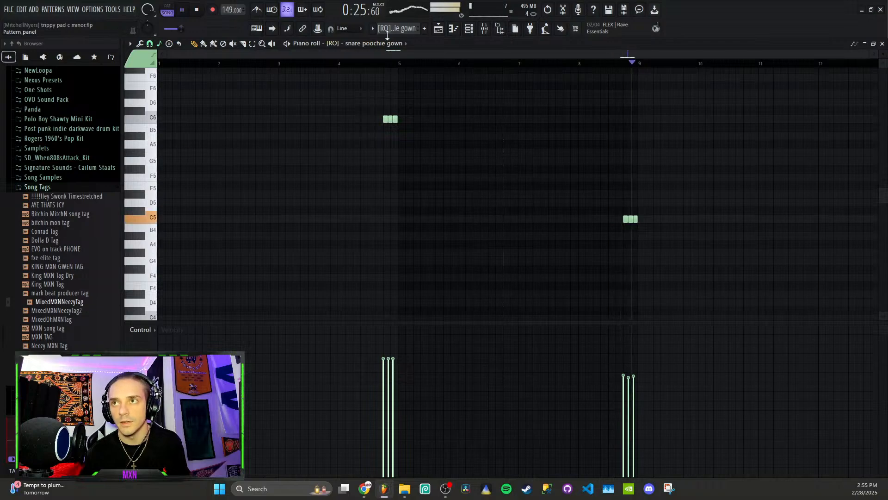
key("space")
- Return to the playlist and unmute the Hi Hat - Rod Wave and Crash - Plug tracks
left_click(446, 30)
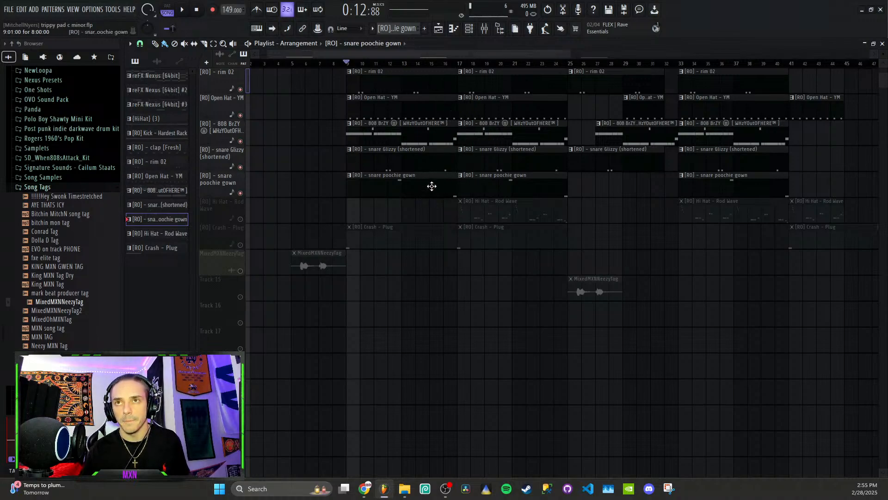
left_click(240, 219)
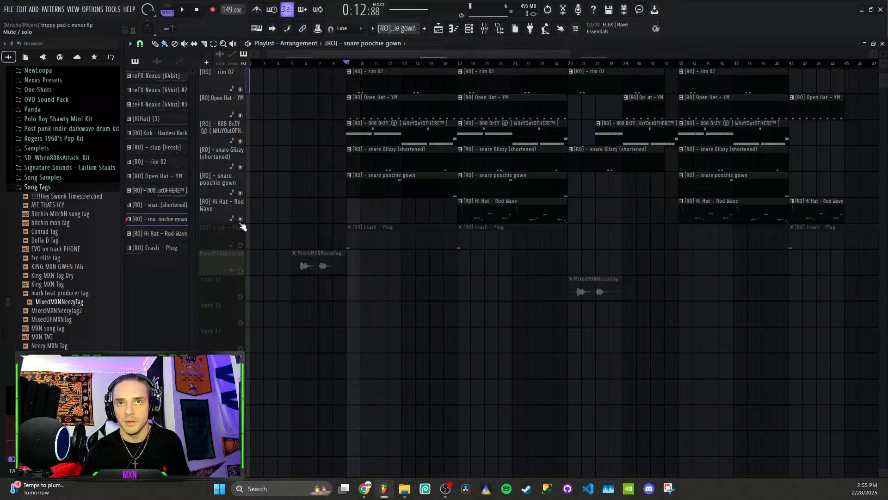
left_click(240, 245)
scroll(498, 119, "down", 3)
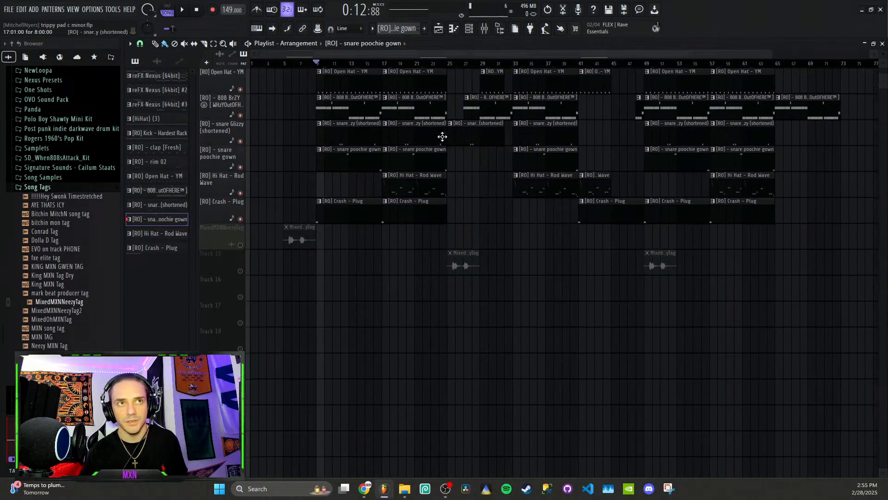
- View the Hi Hat - Rod Wave pattern in the piano roll, and play the playlist from bar 17
double_click(402, 214)
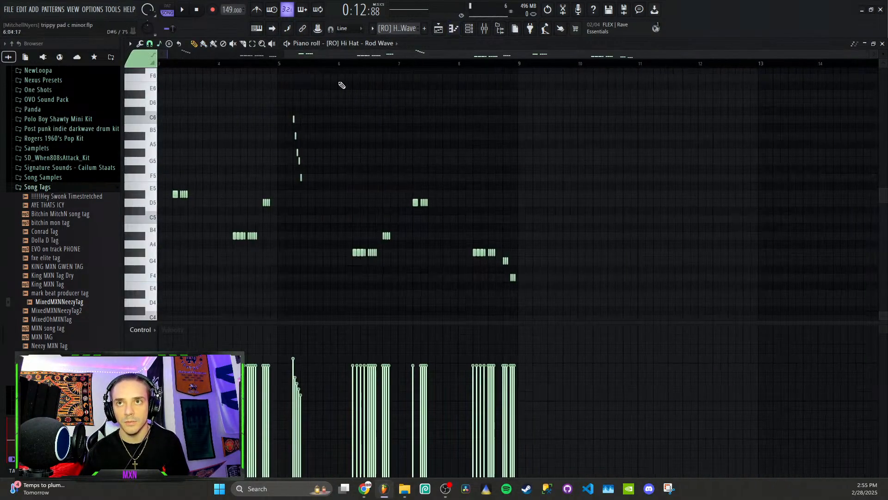
left_click(444, 29)
scroll(393, 74, "up", 2)
scroll(389, 73, "up", 2)
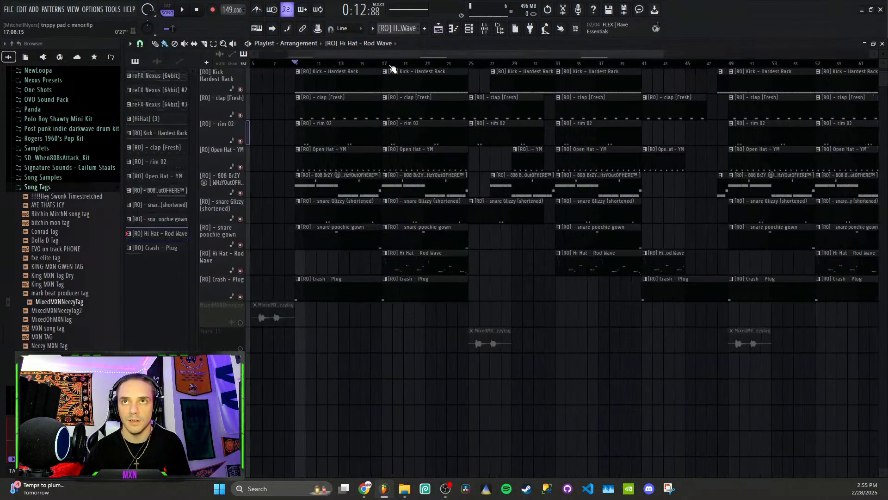
scroll(399, 73, "up", 4)
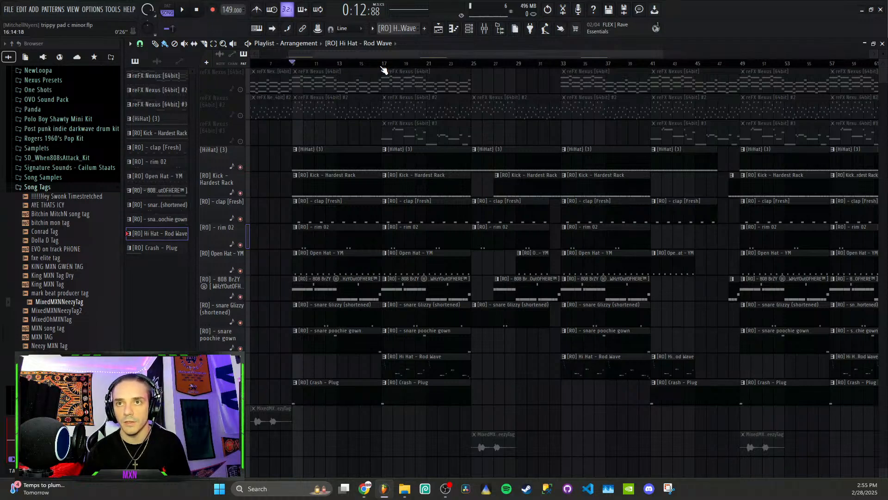
left_click(383, 64)
key("space")
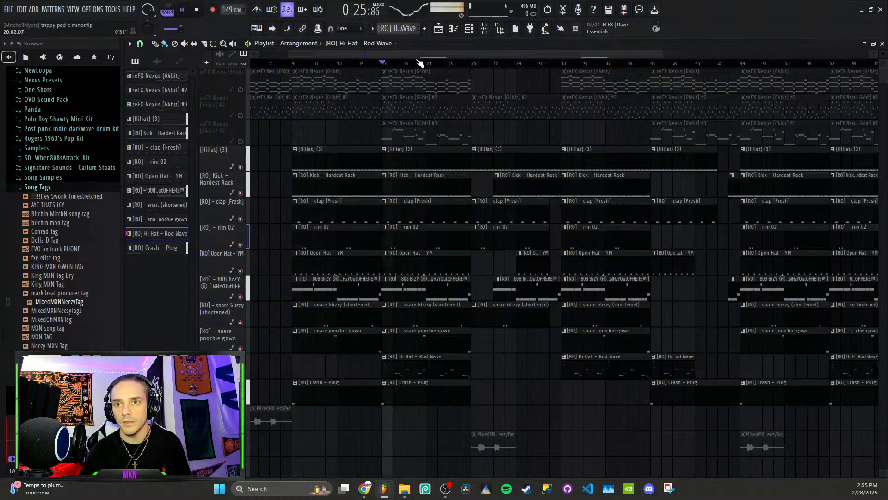
- Open the Hi Hat - Rod Wave channel's piano roll from the channel rack to follow its notes during playback
key("F6")
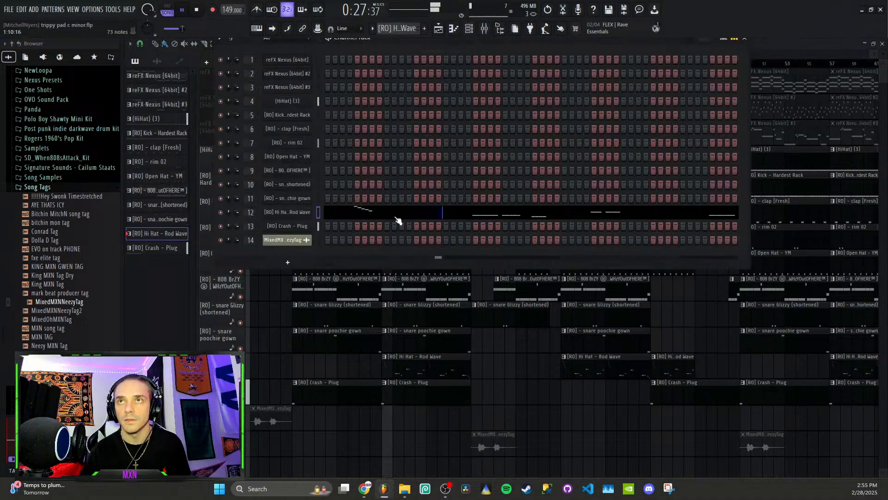
right_click(301, 215)
left_click(335, 212)
right_click(307, 213)
left_click(329, 212)
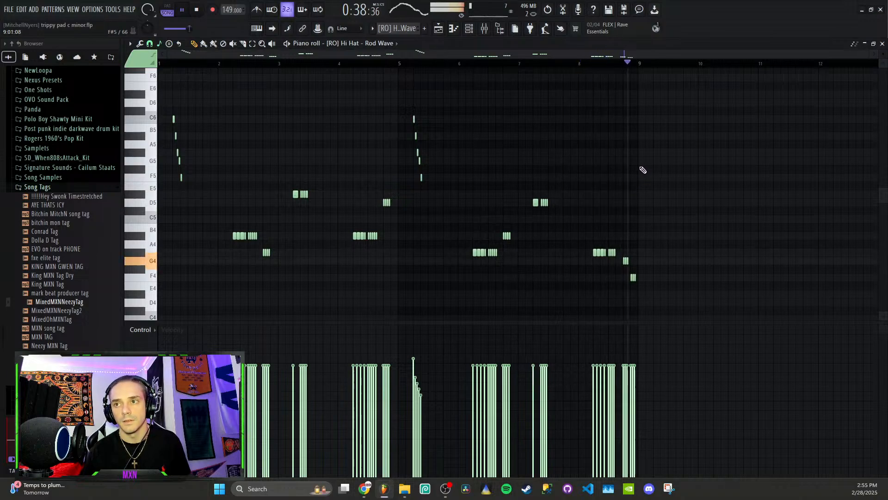
- Stop playback, trace the hi-hat roll's descending pitches from C6 to F5, and enlarge the velocity area to inspect it
key("space")
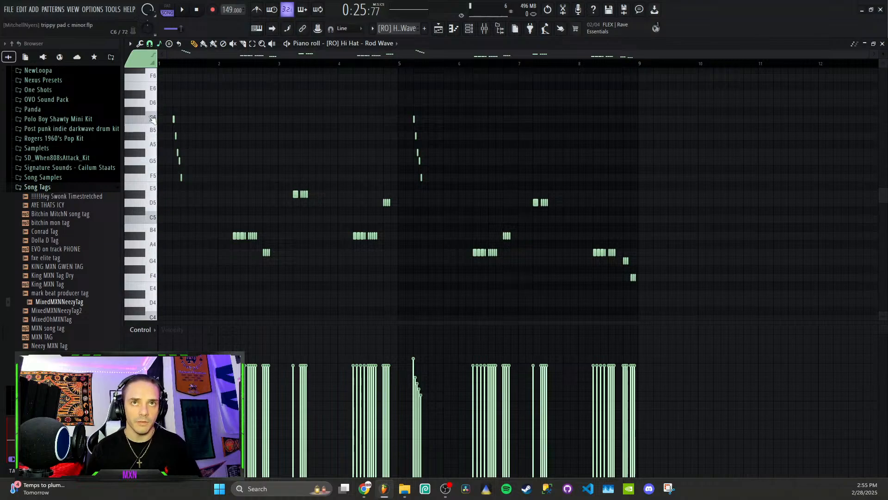
left_click_drag(152, 118, 155, 185)
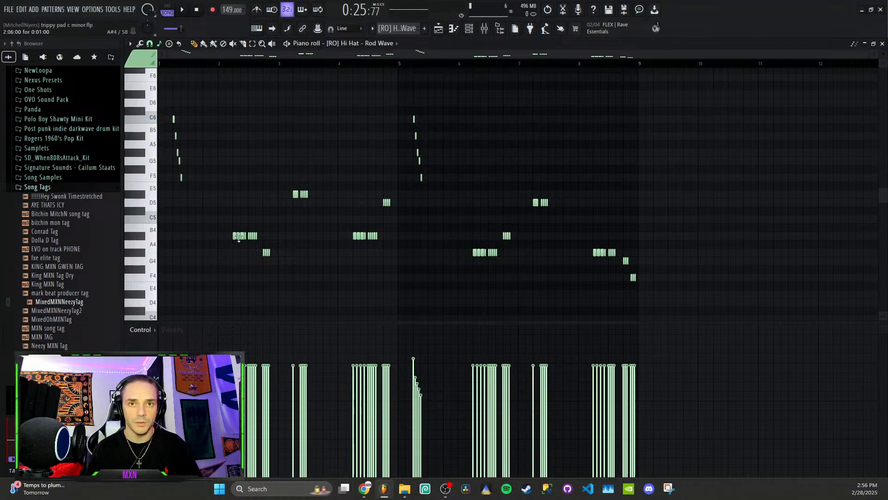
left_click_drag(186, 322, 205, 161)
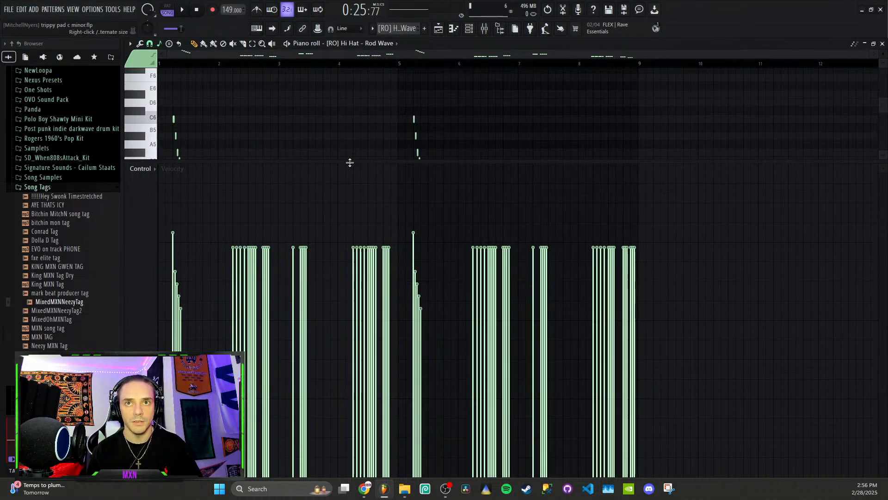
- Shrink the hi-hat's velocity area, return to the playlist and play the arrangement from bar 17
left_click_drag(350, 162, 339, 341)
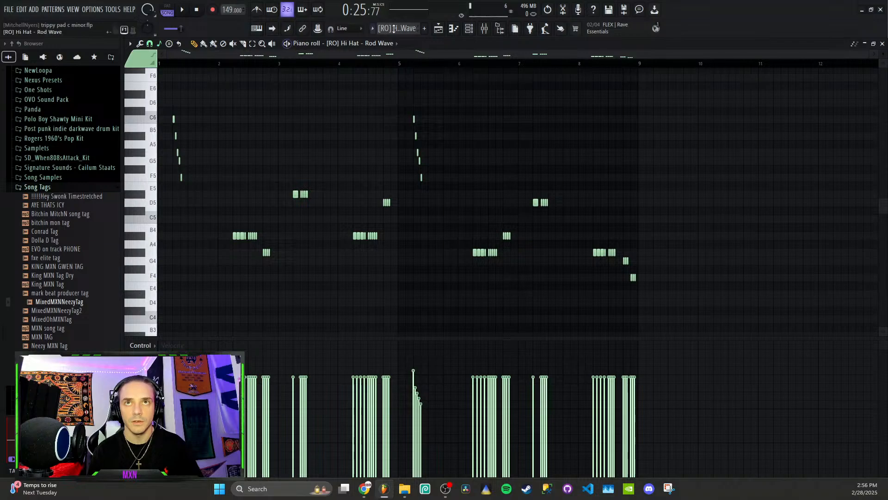
left_click(437, 29)
key("space")
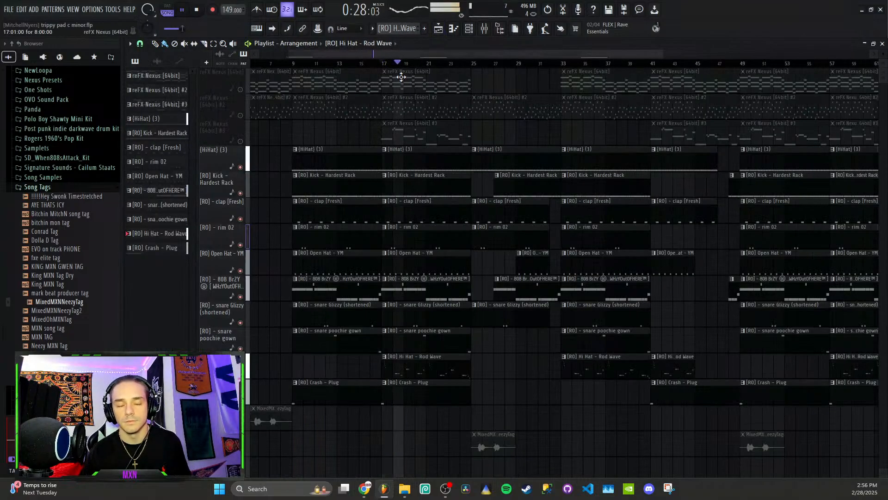
key("space")
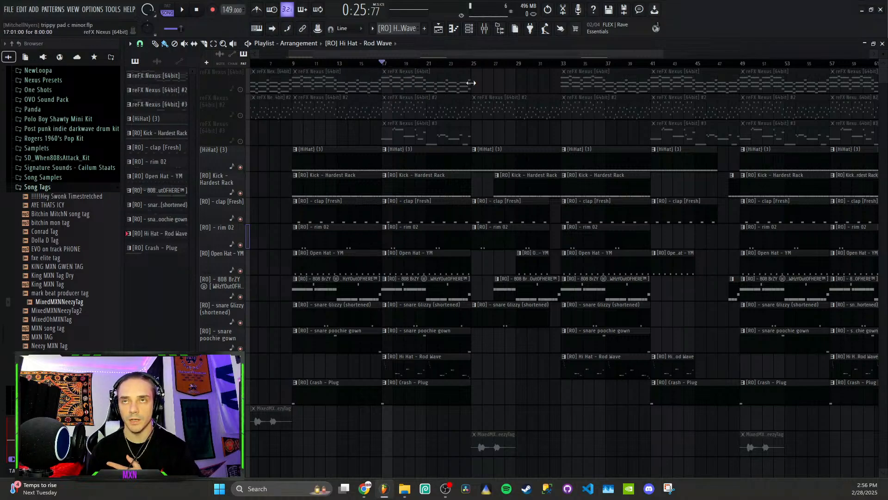
- View the reFX Nexus chord pattern in the piano roll and examine its notes from bar 1, including the G#5 at bar 5
double_click(447, 84)
scroll(353, 105, "up", 3)
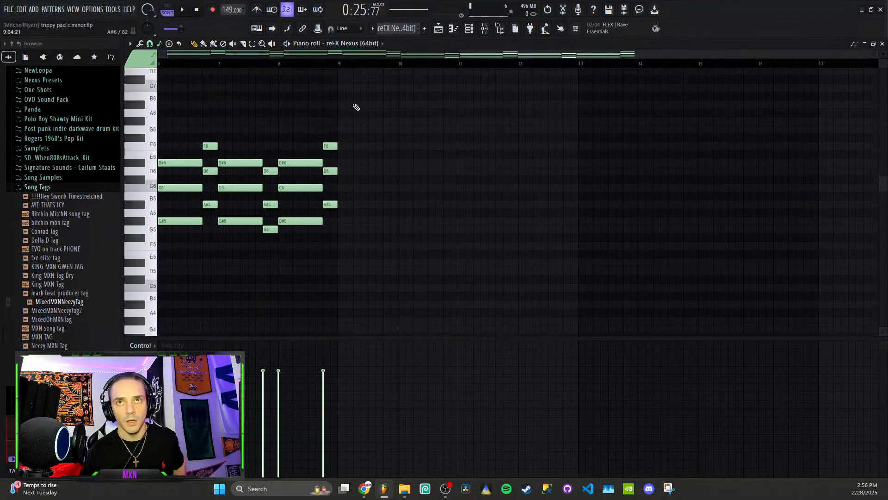
scroll(351, 124, "left", 5)
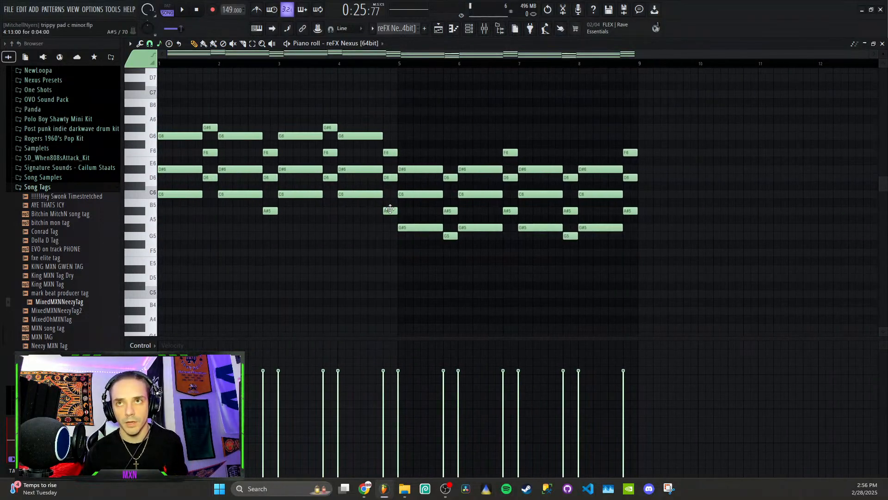
left_click(404, 228)
left_click(418, 228)
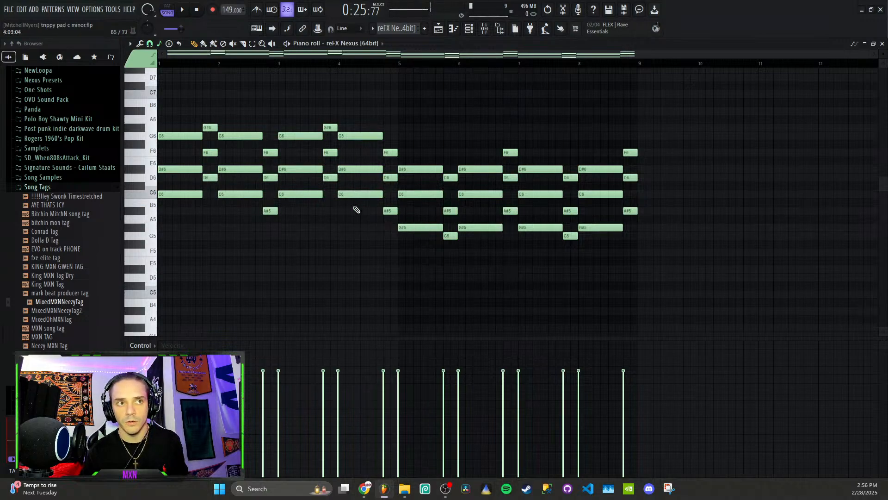
- View the reFX Nexus #2 and reFX Nexus #3 melody patterns in the piano roll and return to the playlist
left_click(438, 28)
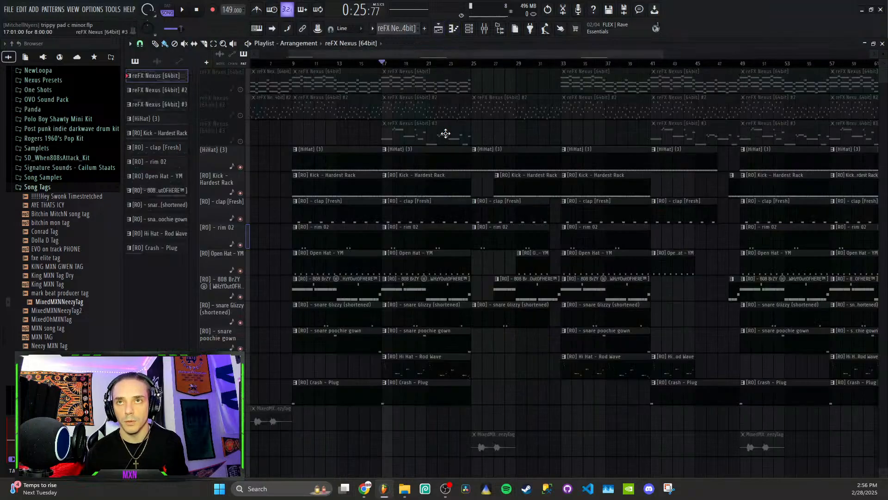
double_click(427, 104)
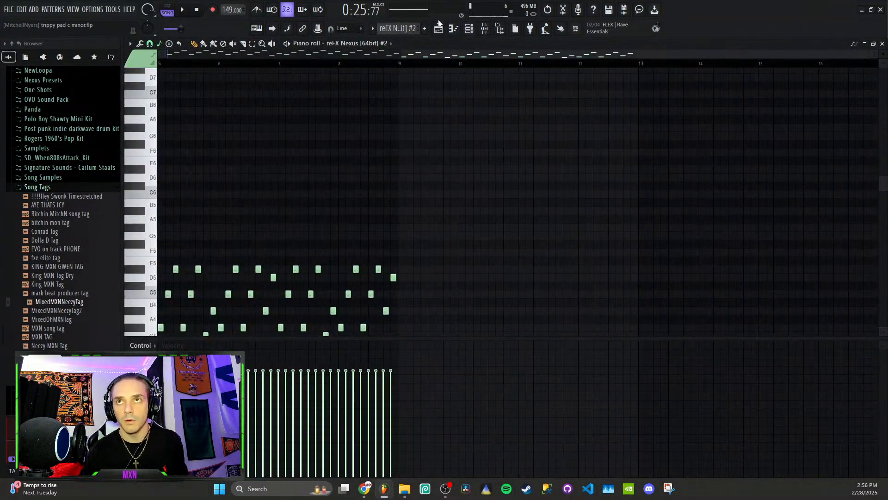
left_click(438, 29)
double_click(416, 128)
scroll(371, 117, "up", 1)
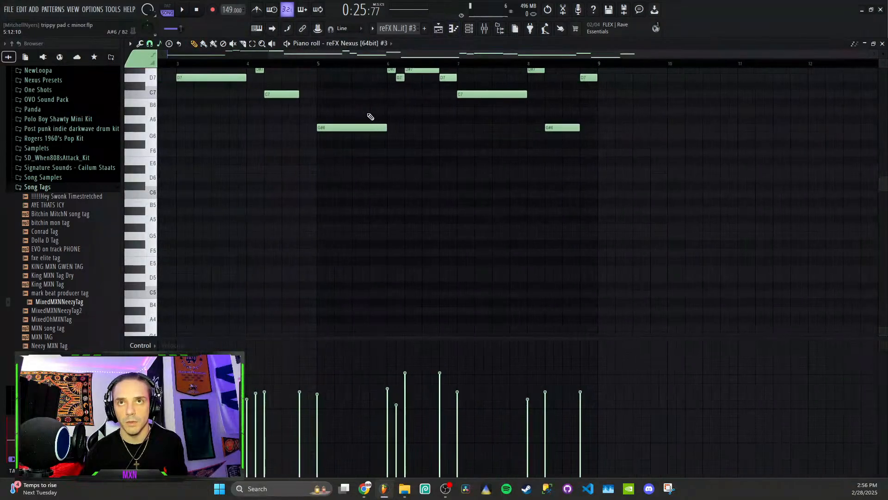
scroll(370, 117, "up", 3)
scroll(409, 73, "down", 1)
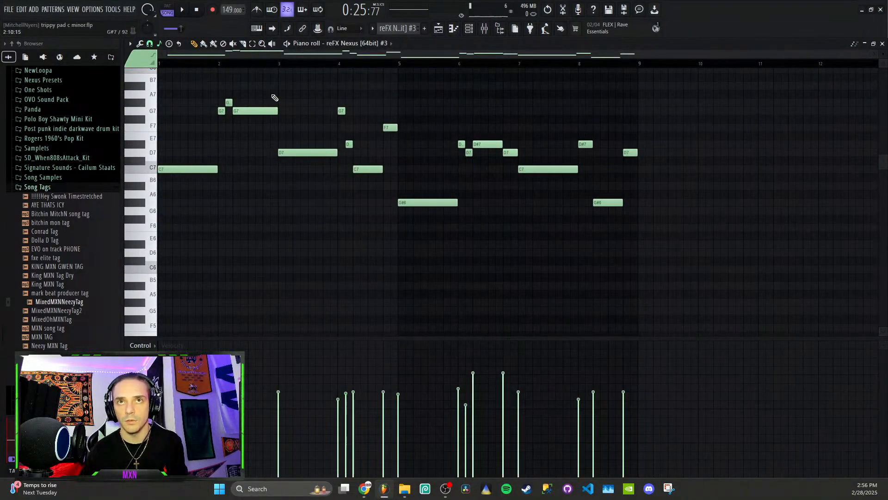
left_click(438, 28)
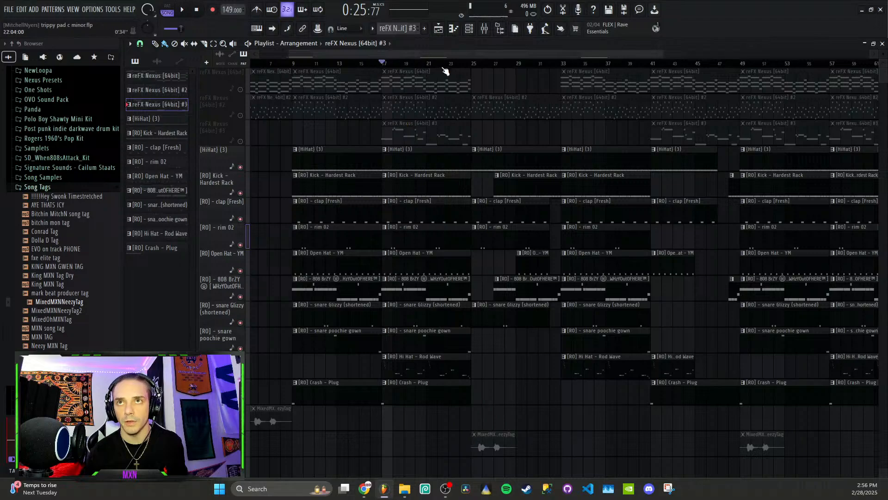
- Unmute all three reFX Nexus tracks in the playlist and check the 808 BrZY pattern's notes in the piano roll
left_click(240, 115)
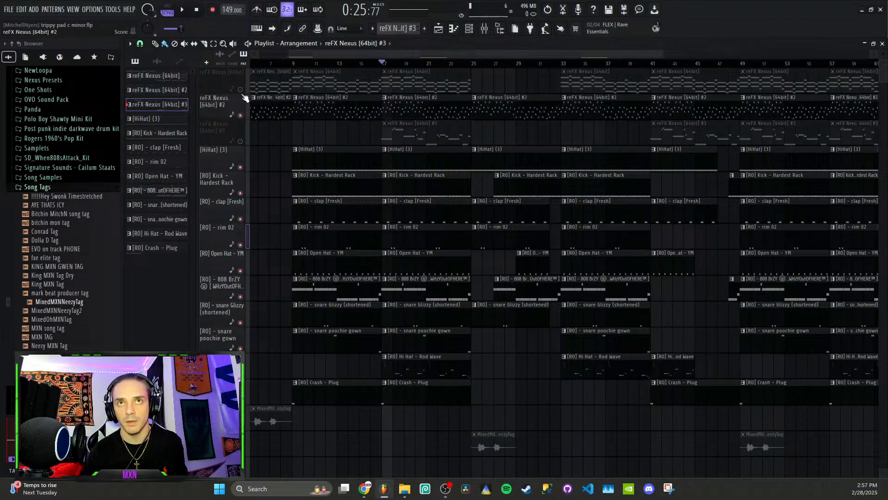
left_click(240, 90)
double_click(336, 289)
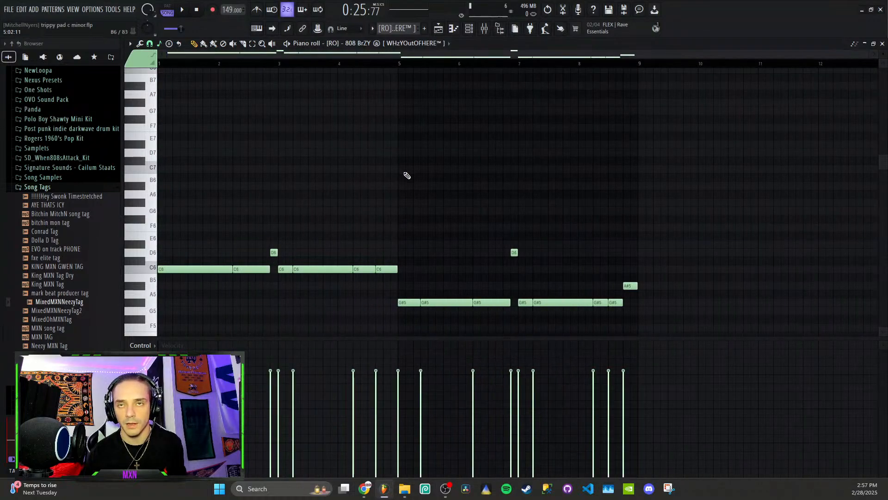
left_click(438, 28)
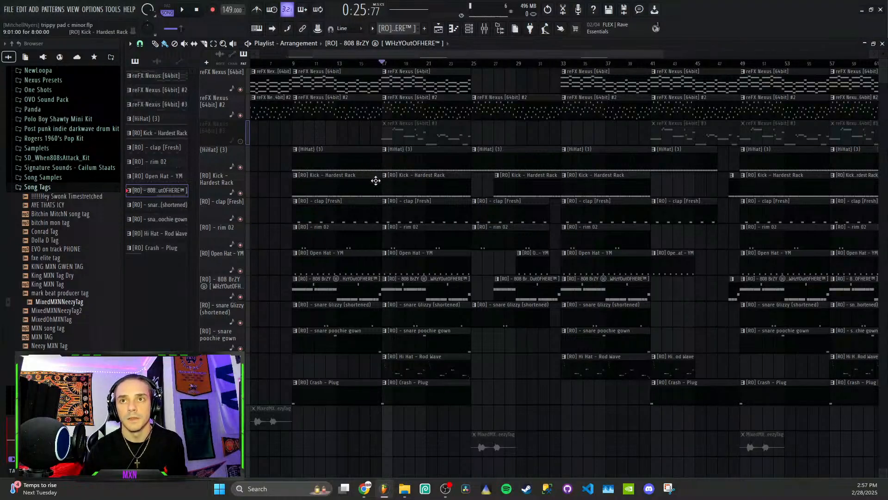
scroll(410, 256, "down", 2)
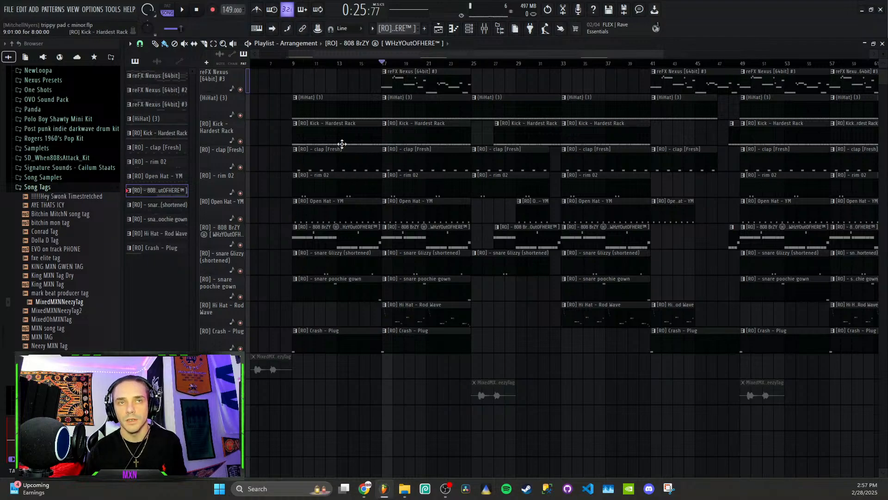
scroll(418, 153, "up", 2)
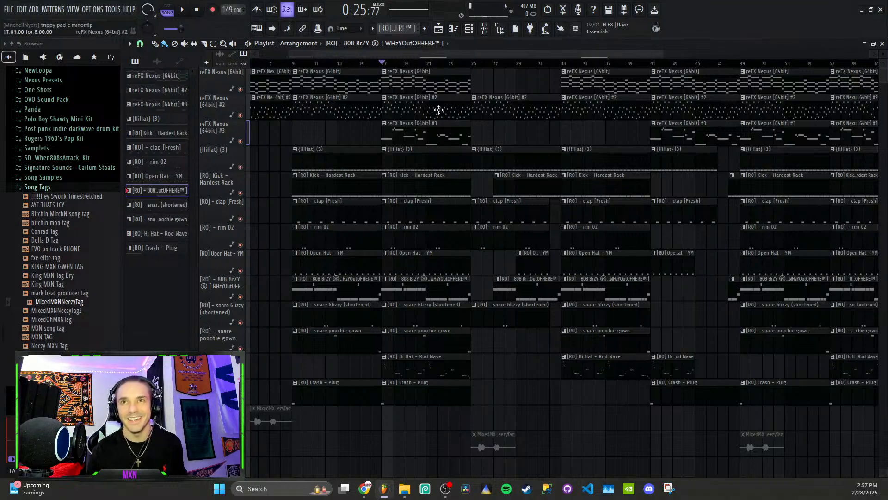
- Show the whole arrangement and play it from bar 9 and again from bar 25
scroll(421, 189, "down", 4)
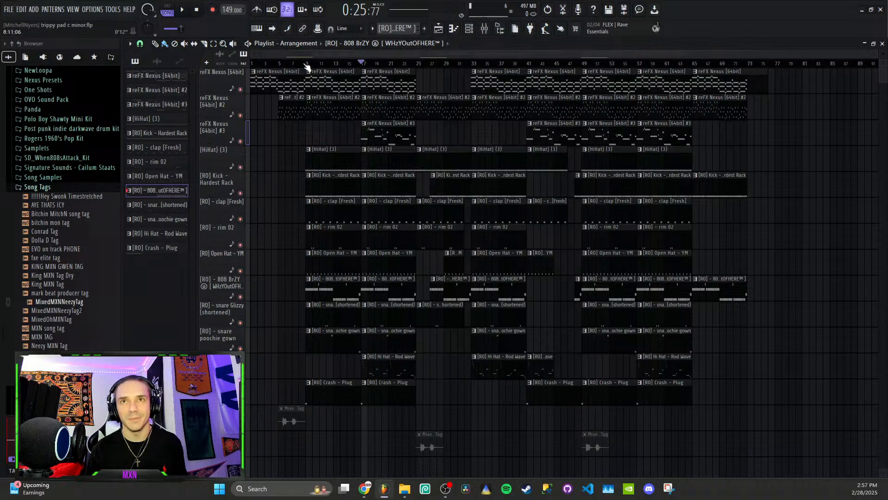
left_click(309, 64)
key("space")
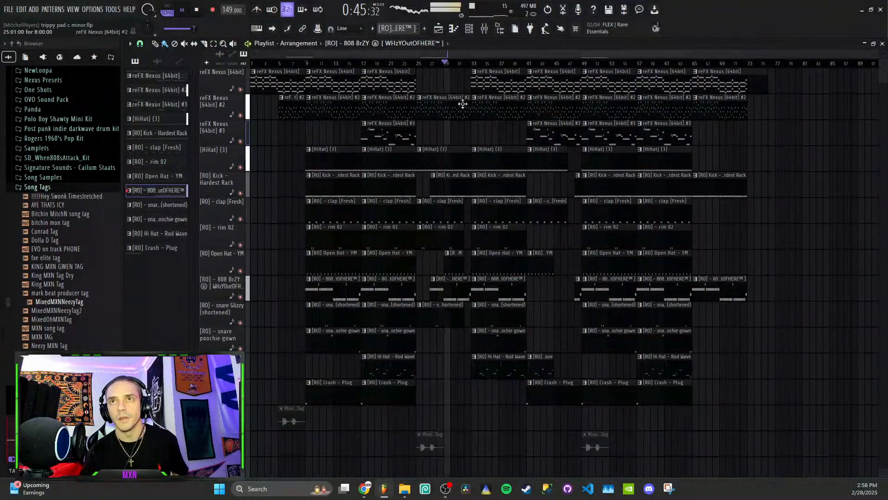
key("space")
mouse_move(419, 64)
left_mouse_down()
mouse_move(444, 68)
mouse_move(417, 69)
left_mouse_up()
key("space")
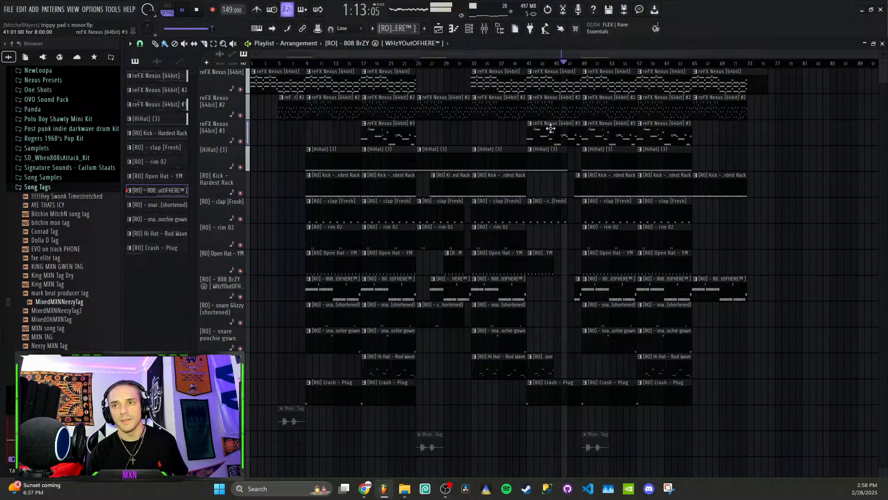
key("space")
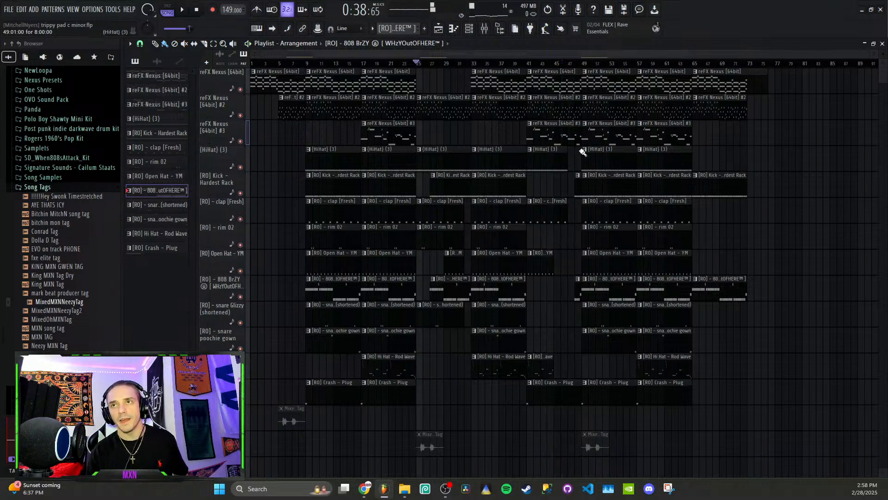
- Play the transition from about bar 47 into the section that starts at bar 49
left_click(572, 65)
key("space")
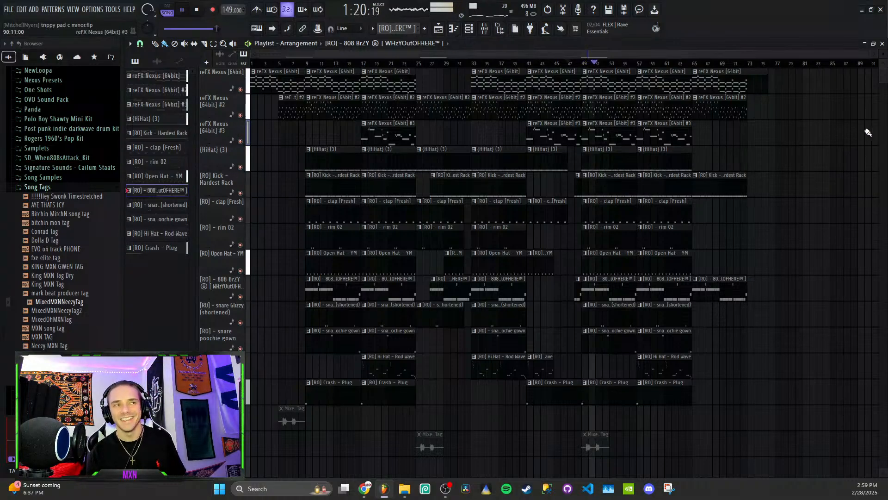
key("space")
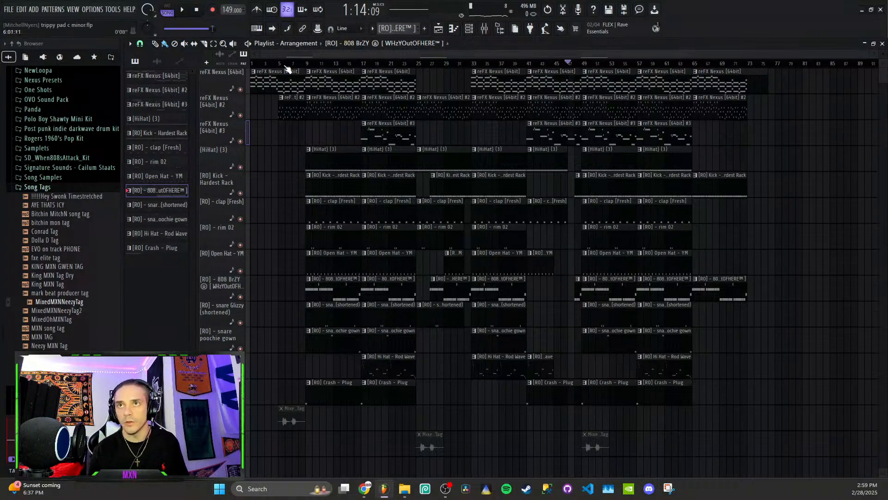
- Sweep the playhead across the full arrangement and play the outro from bar 65
left_click(258, 64)
mouse_move(307, 62)
left_mouse_down()
mouse_move(794, 74)
mouse_move(777, 73)
left_mouse_up()
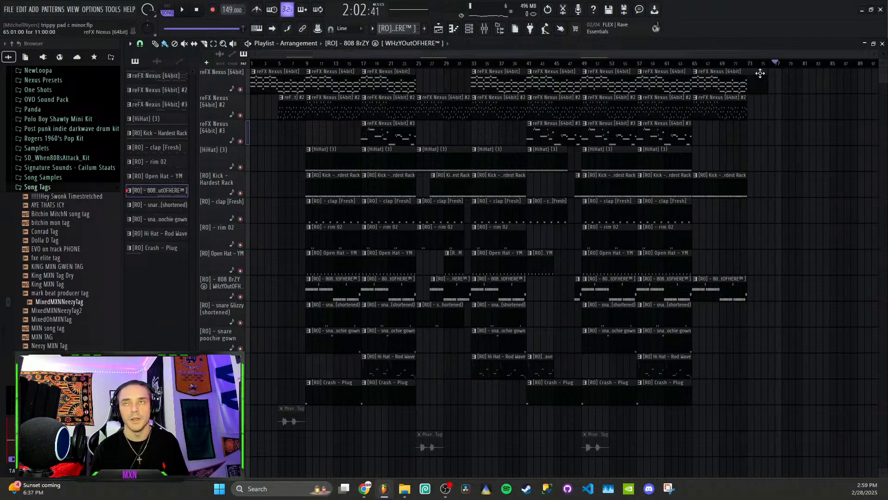
left_click(741, 64)
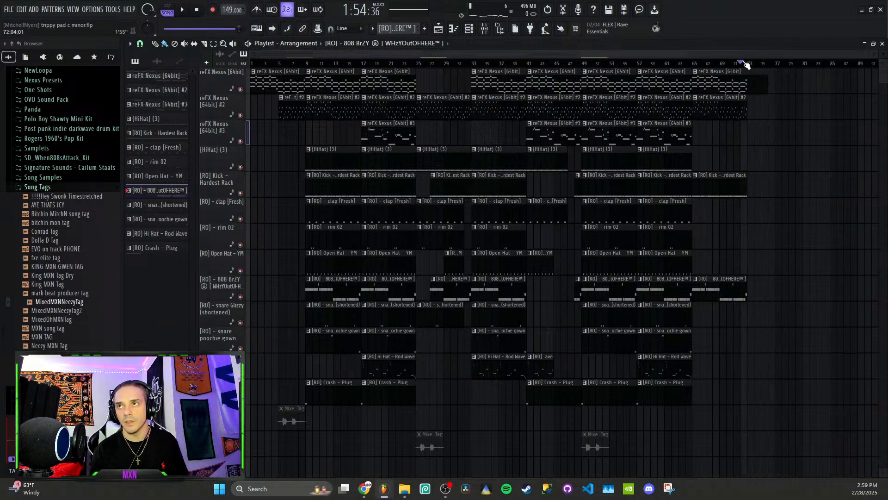
left_click(693, 64)
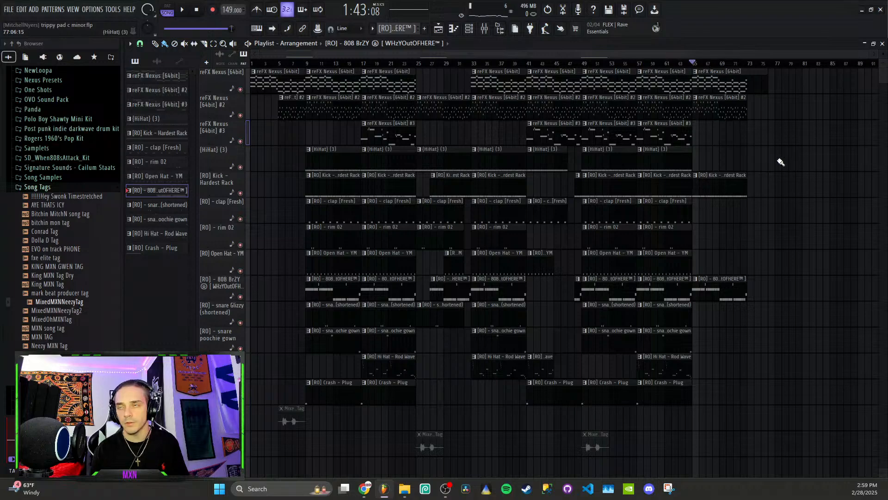
key("space")
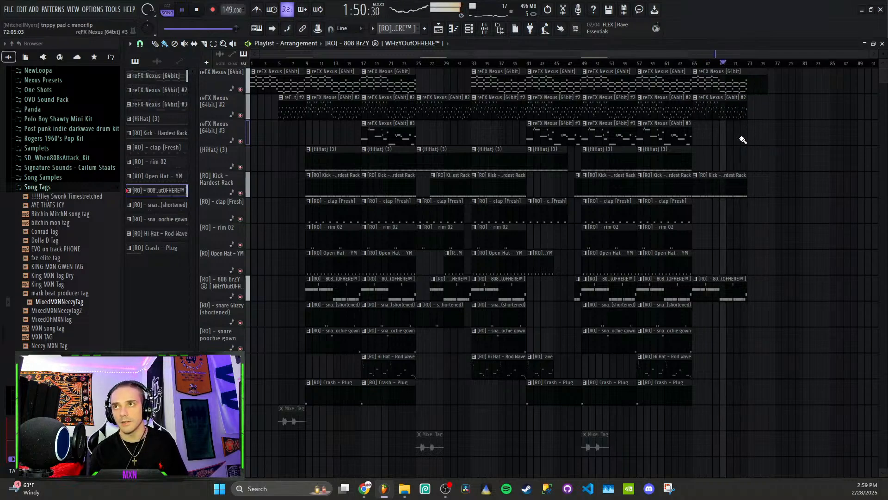
key("space")
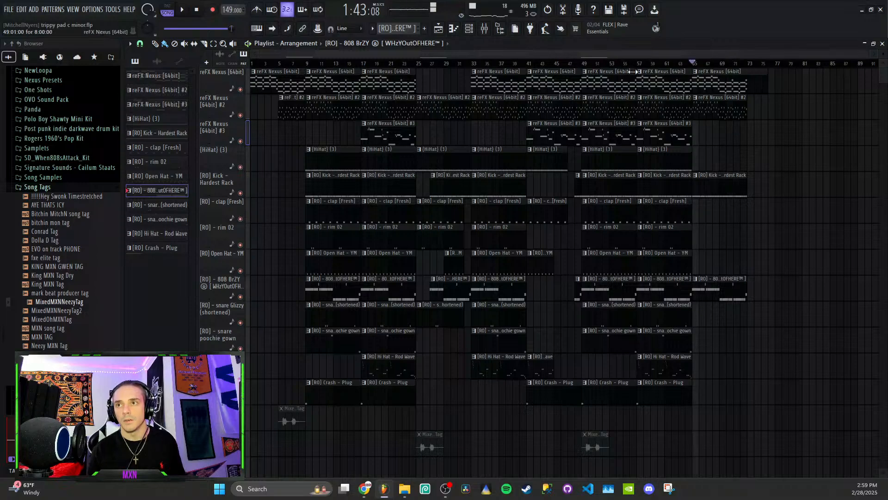
- Select bars 57 to 65 across all playlist tracks as the time range and play that section
key("d")
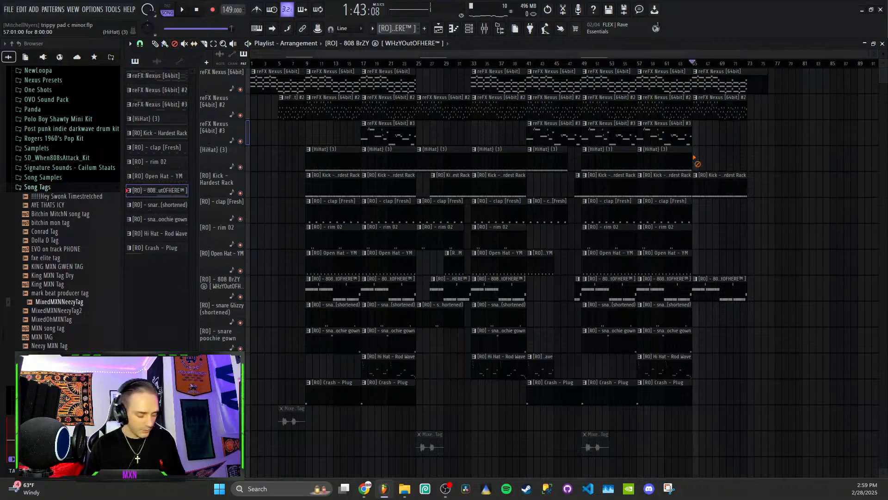
key("e")
left_click_drag(639, 70, 692, 79)
key("space")
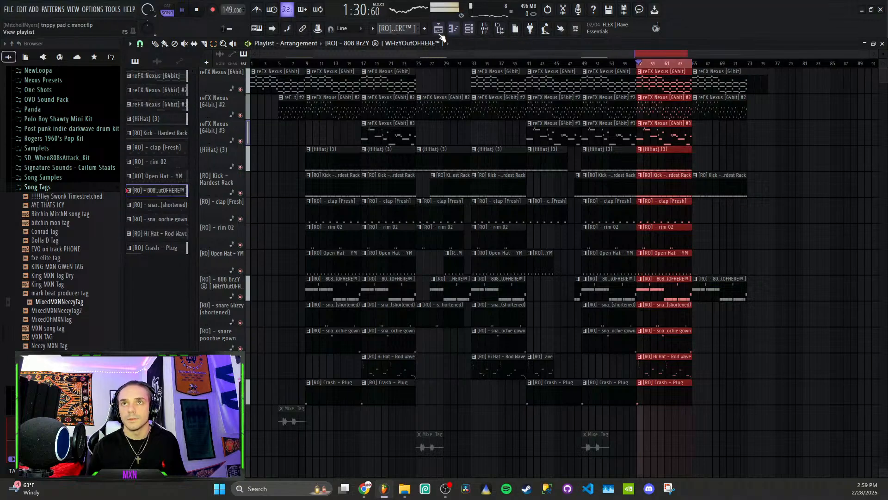
- Open the mixer, stop playback and select the first reFX Nexus mixer track
left_click(485, 28)
key("space")
left_click_drag(261, 68, 431, 108)
left_click(310, 156)
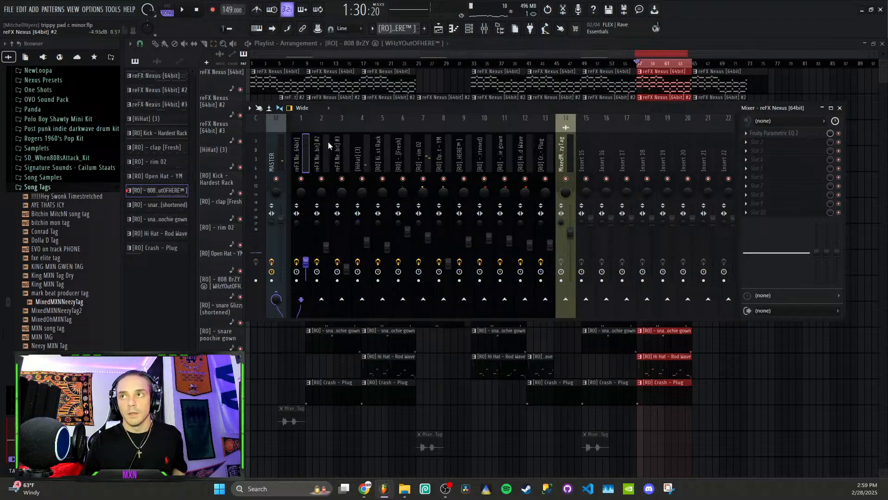
- Show the channel rack beside the mixer and view the channel routing options of the first reFX Nexus mixer track
left_click(468, 28)
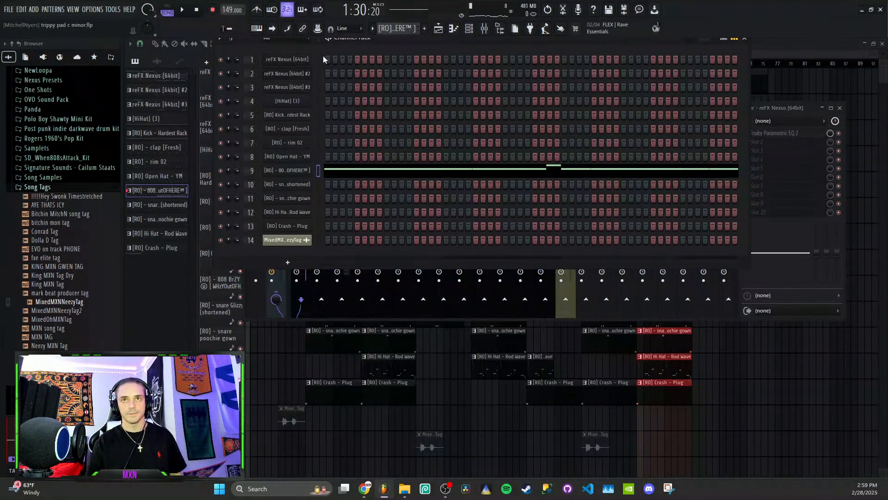
left_click_drag(374, 38, 406, 95)
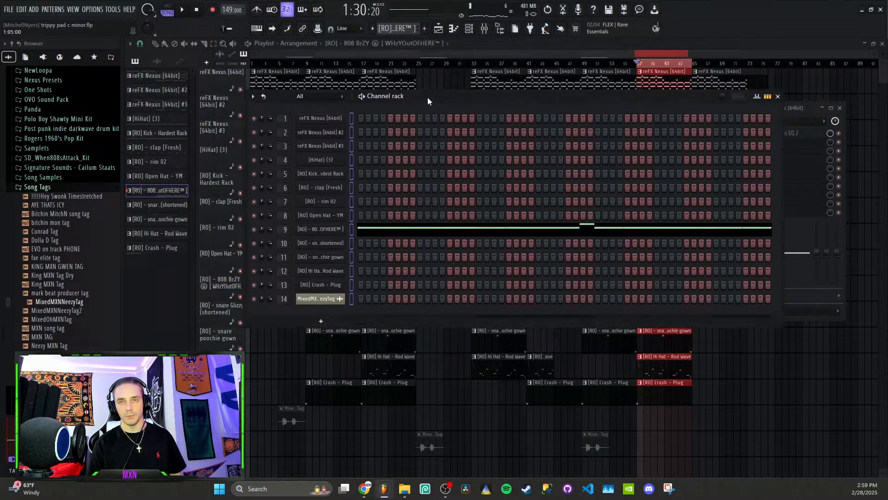
left_click_drag(428, 97, 636, 39)
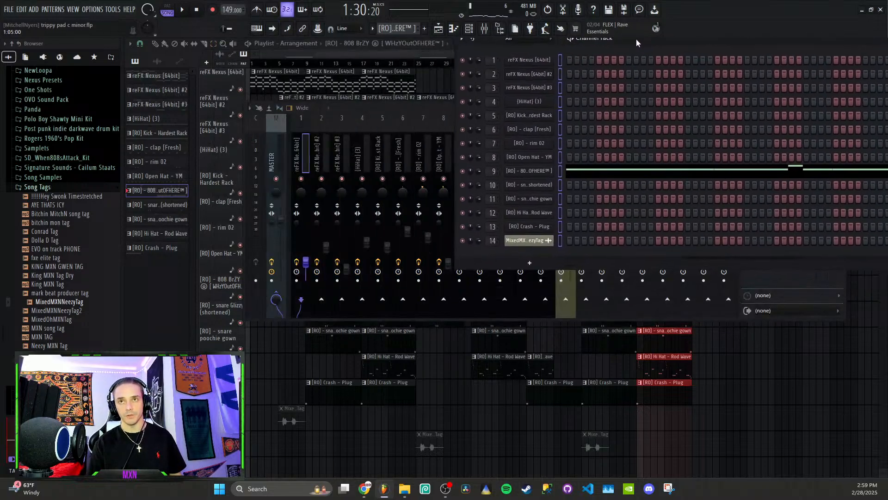
right_click(306, 157)
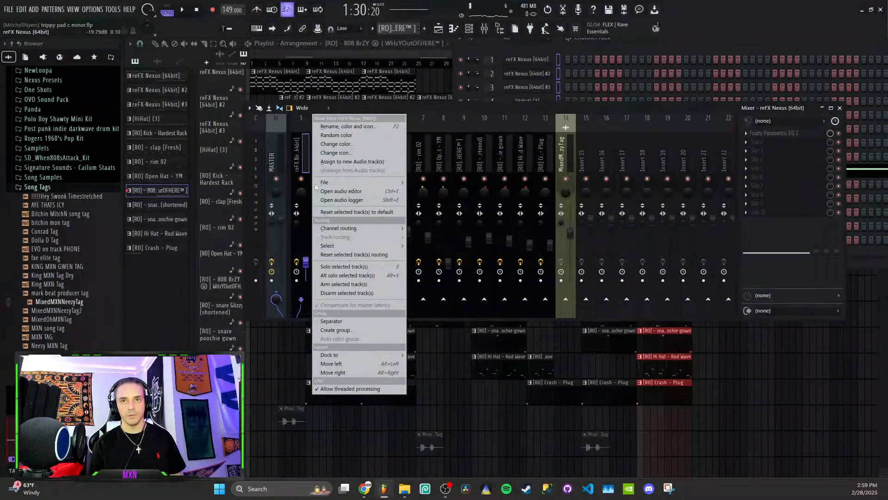
mouse_move(359, 227)
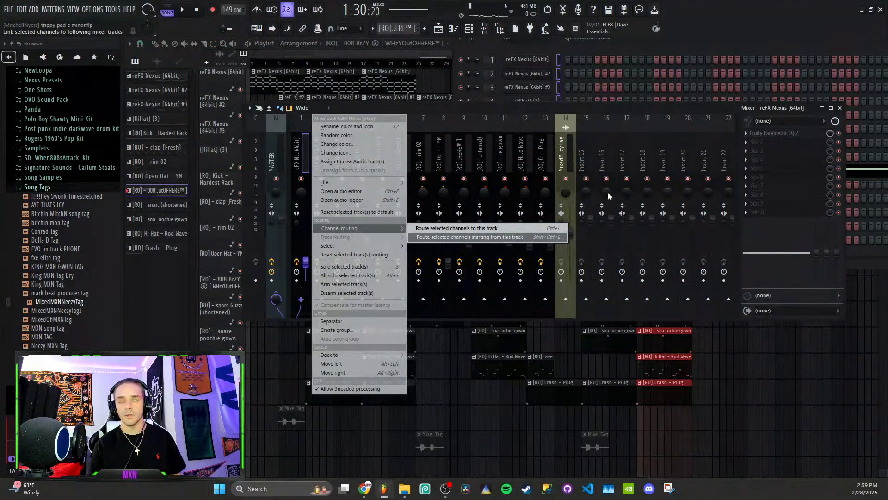
left_click(304, 163)
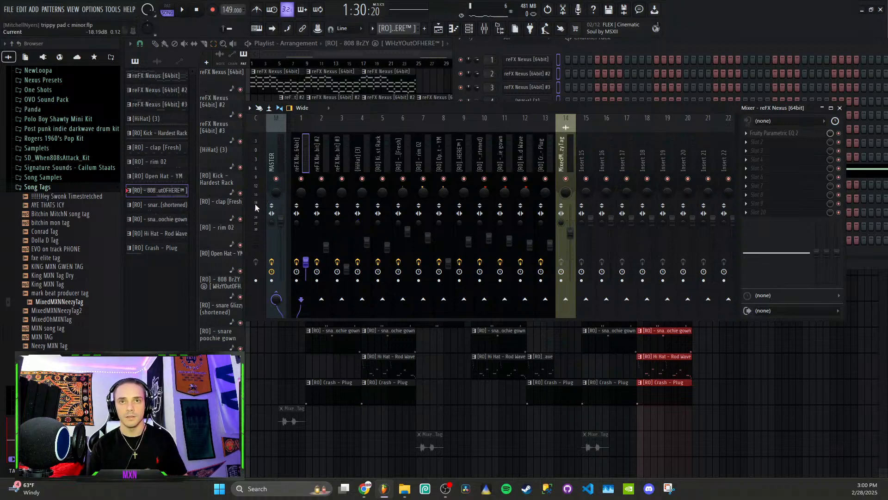
- Maximize the mixer, select the HiHat (3) track and play it soloed
left_click(827, 108)
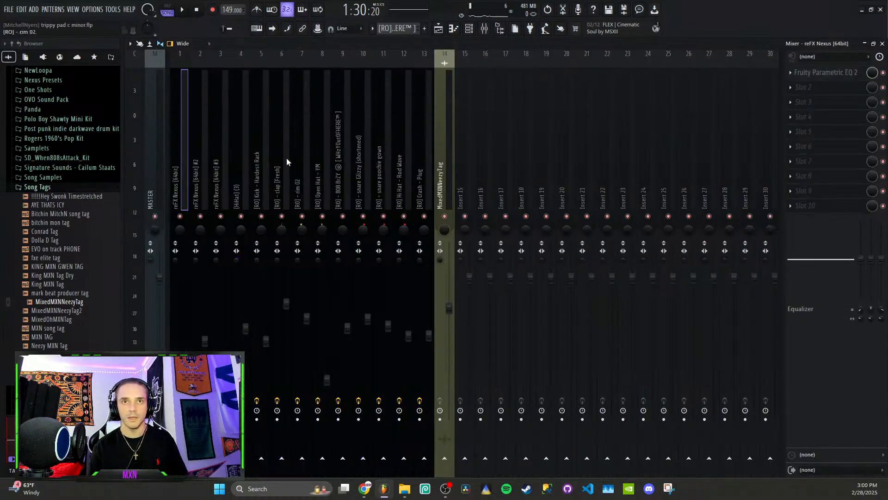
left_click(132, 256)
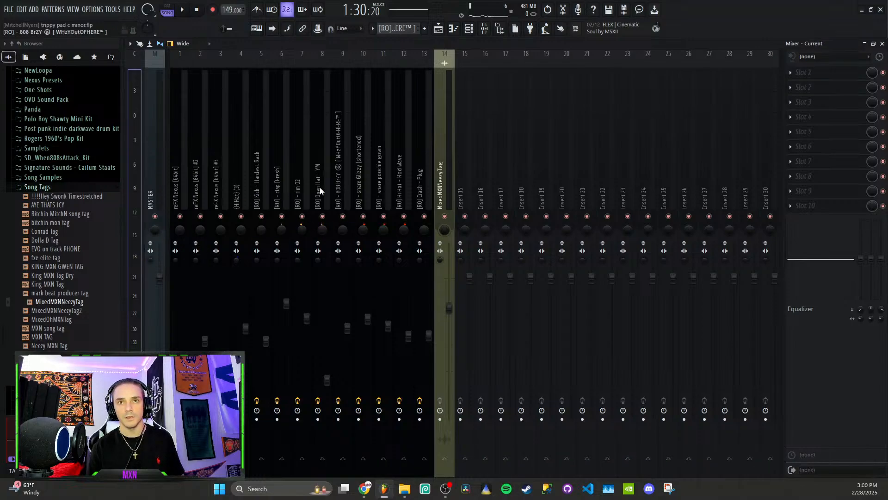
left_click(242, 173)
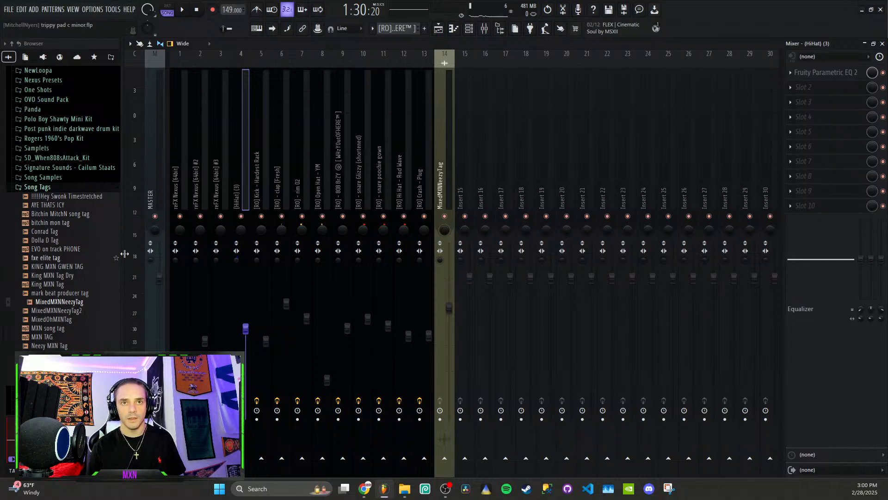
key("space")
key("space")
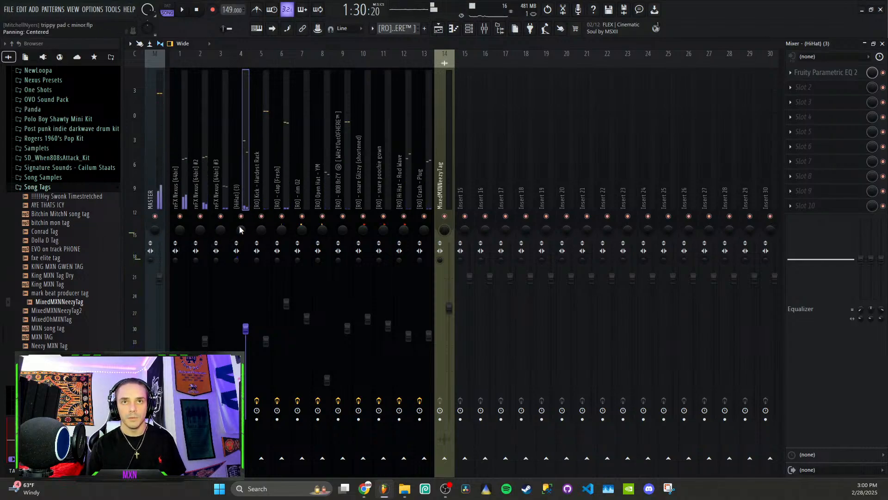
right_click(241, 217)
key("space")
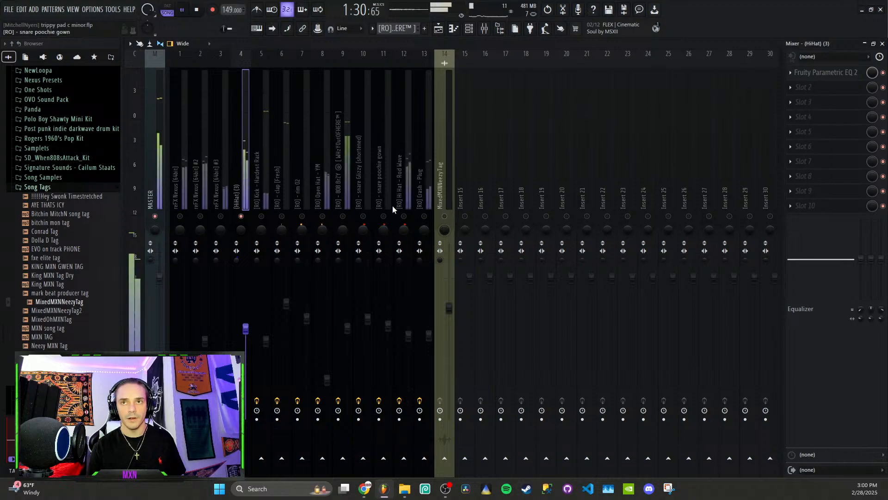
- Add the Hi Hat - Rod Wave track to the audible tracks and play both hi-hats together
left_click(404, 216)
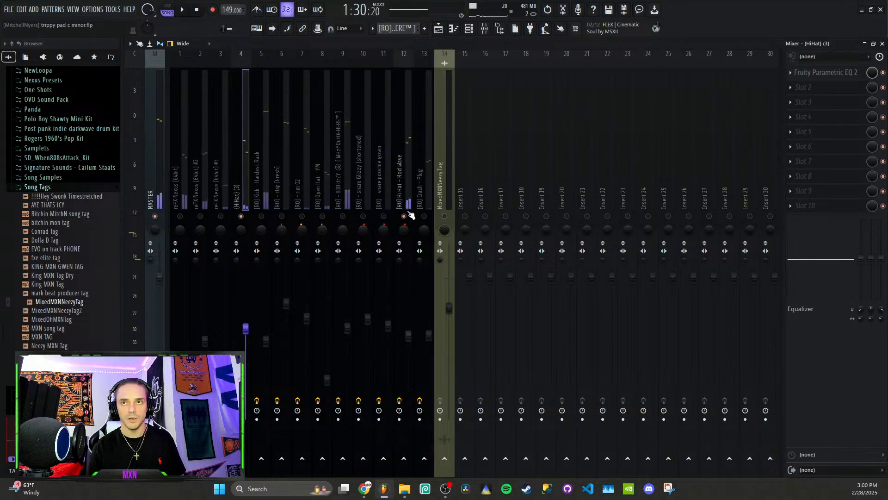
left_click(405, 168)
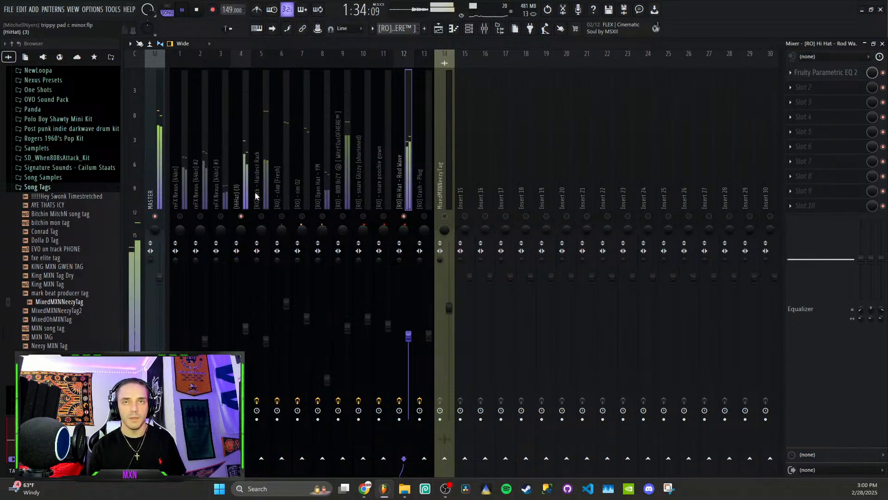
key("space")
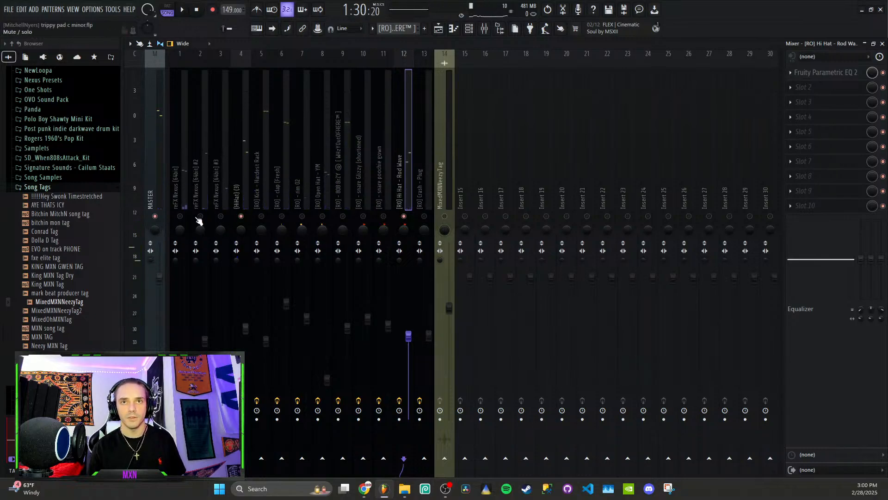
- Play the Kick - Hardest Rack track soloed and inspect its Fruity Soft Clipper settings
left_click(268, 193)
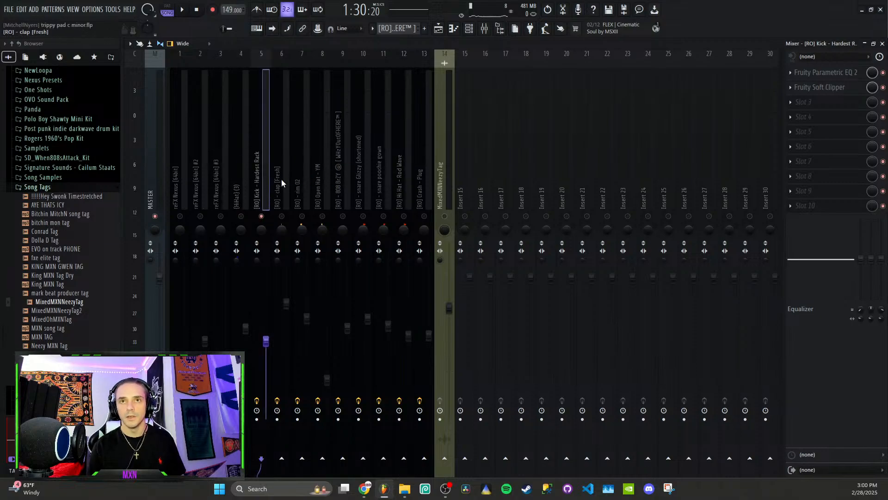
key("space")
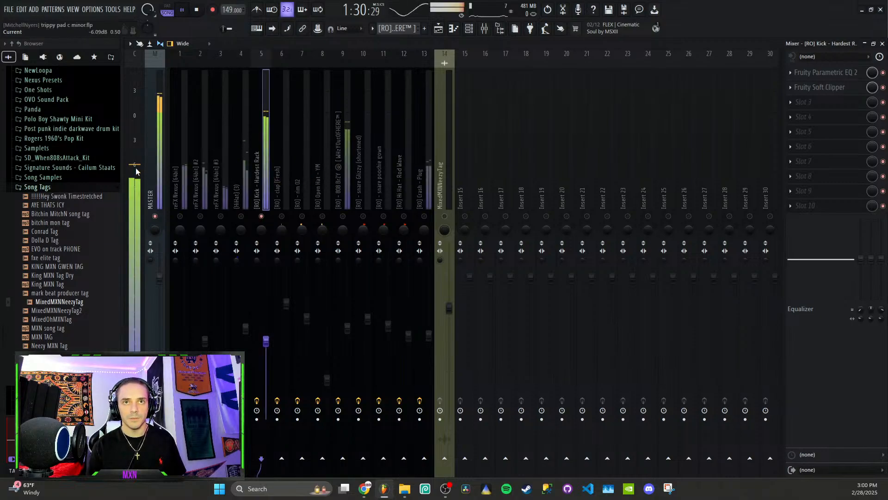
left_click(818, 89)
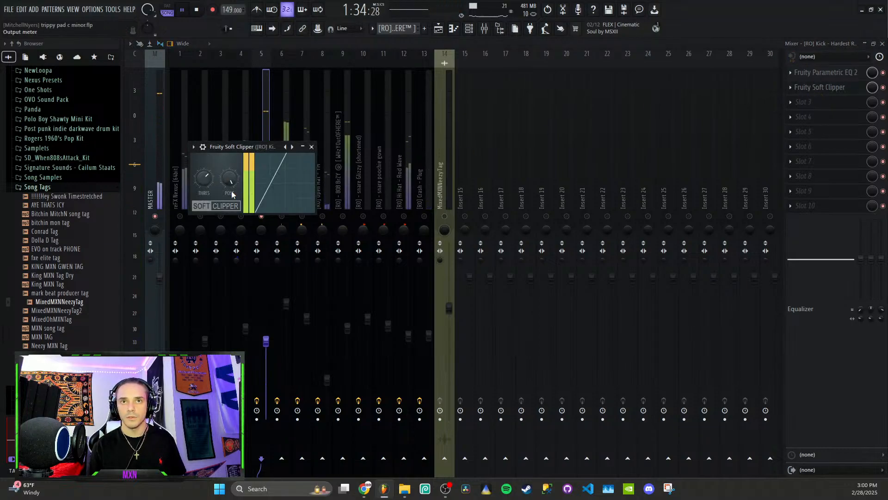
left_click(311, 147)
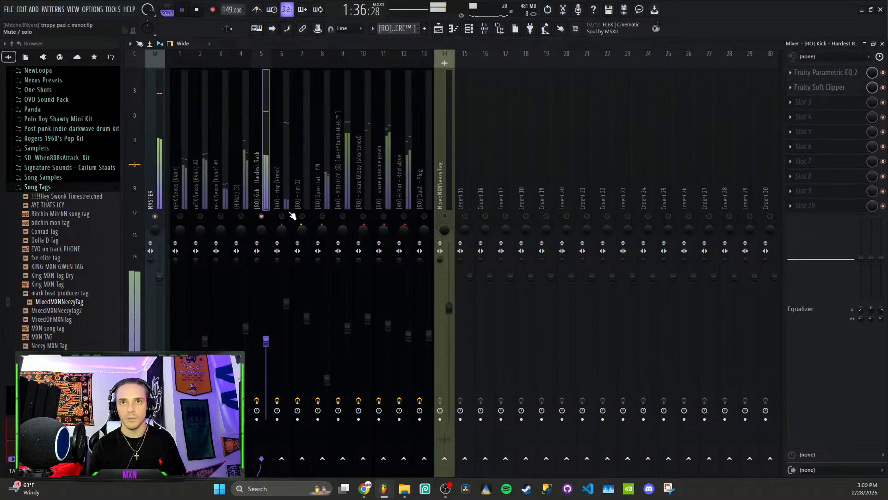
- Play the clap [Fresh] track soloed and examine the curve in its Fruity Parametric EQ 2
left_click(288, 196)
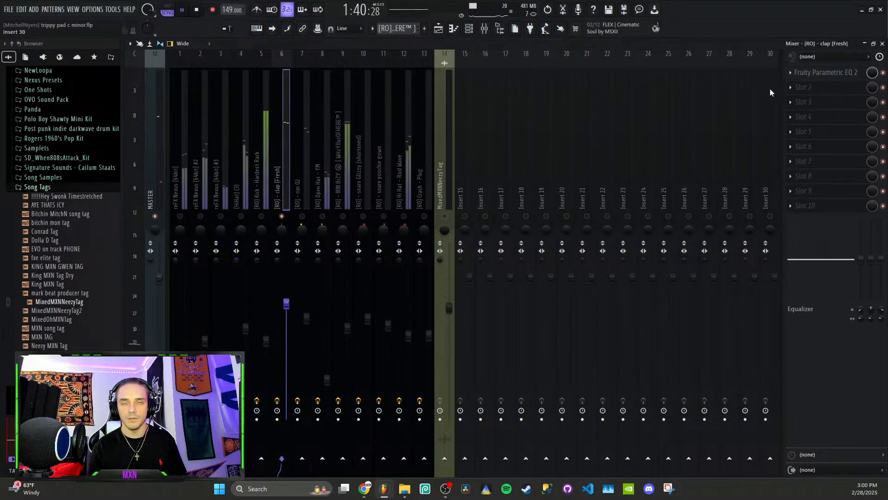
left_click(824, 72)
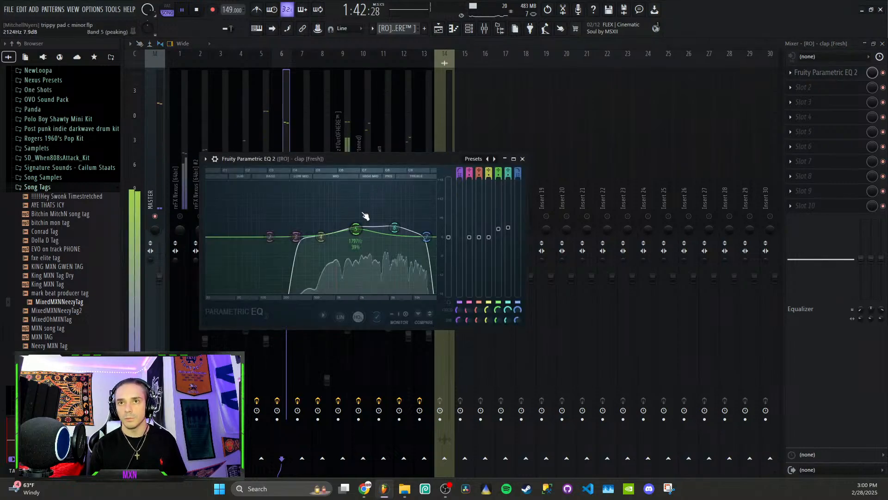
key("space")
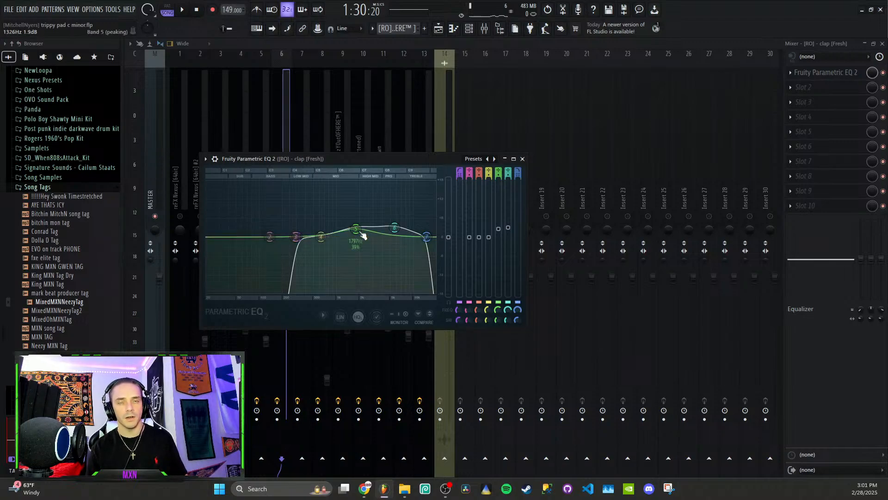
left_click(522, 159)
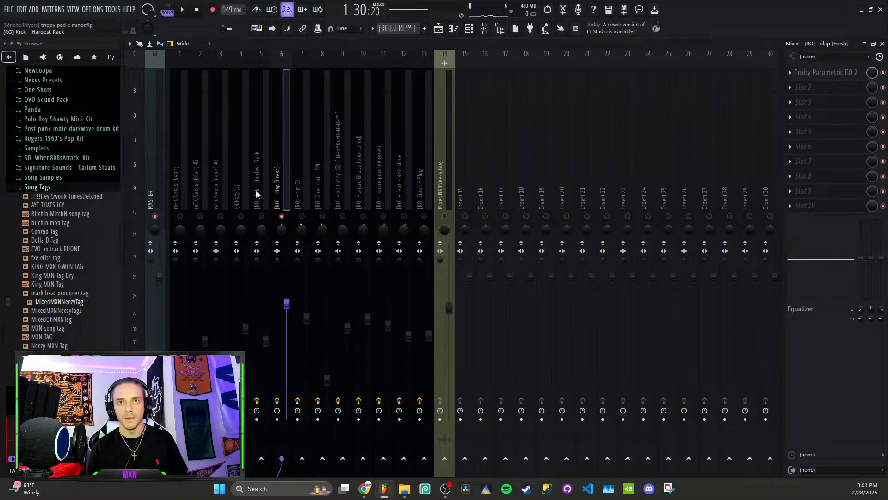
- Compare the HiHat (3), clap and rim 02 mixer tracks and play the clap and rim together
left_click(241, 187)
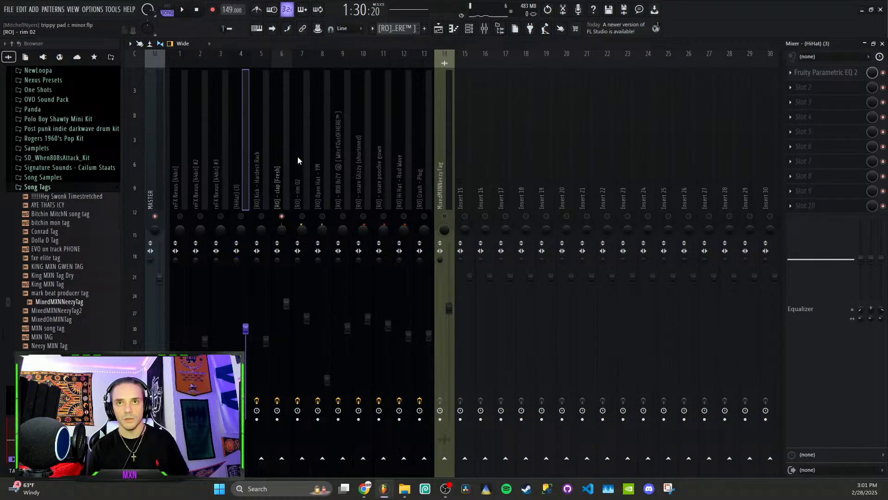
left_click(277, 184)
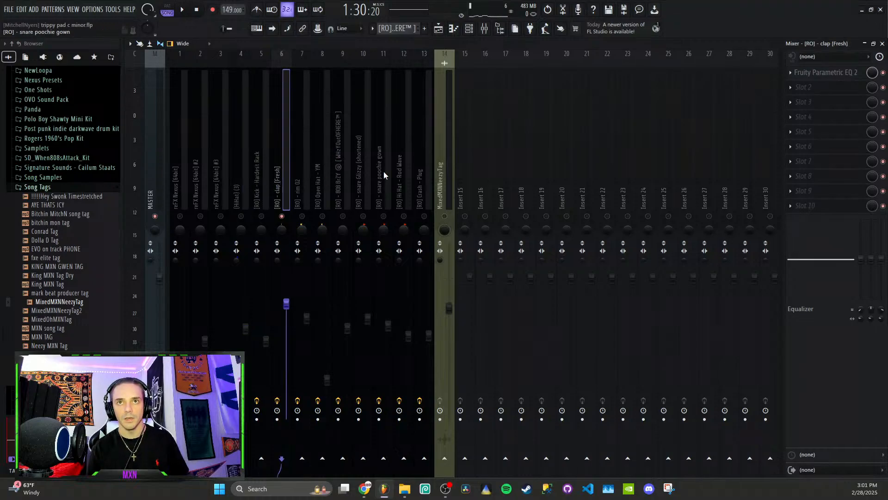
left_click(305, 190)
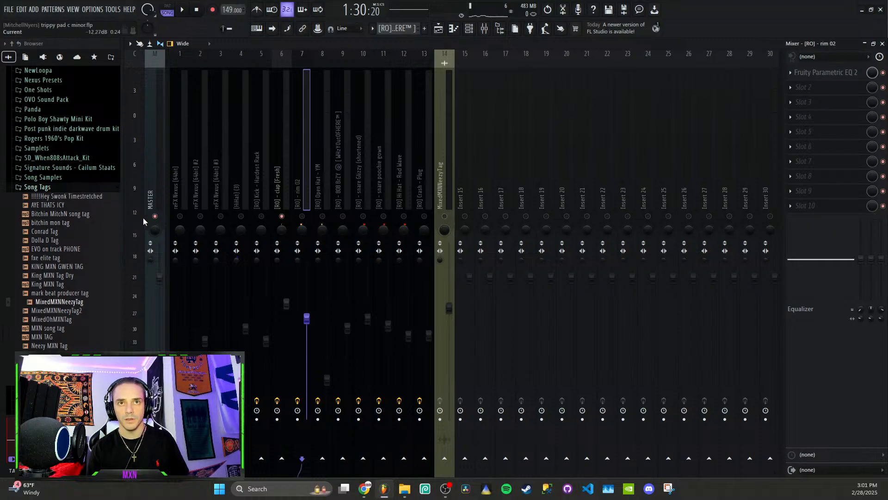
key("space")
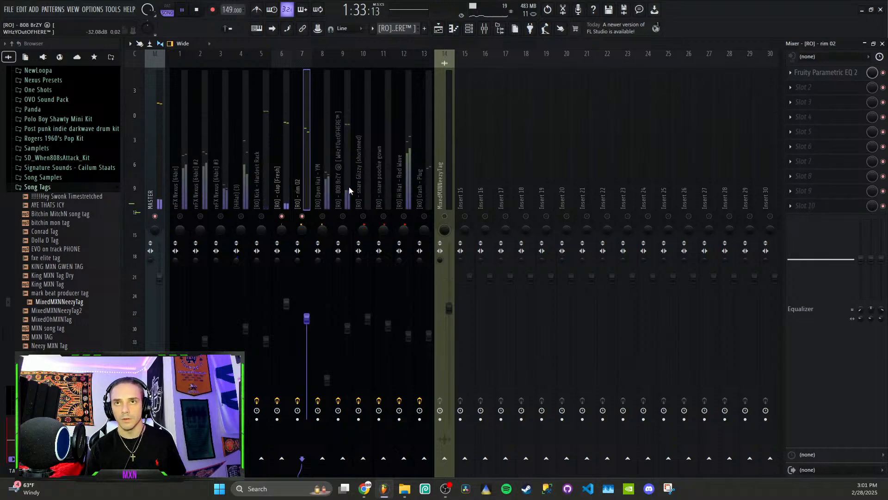
- Audition the Open Hat - YM, 808 BrZY, snare Glizzy and snare poochie gown mixer tracks in turn
left_click(328, 197)
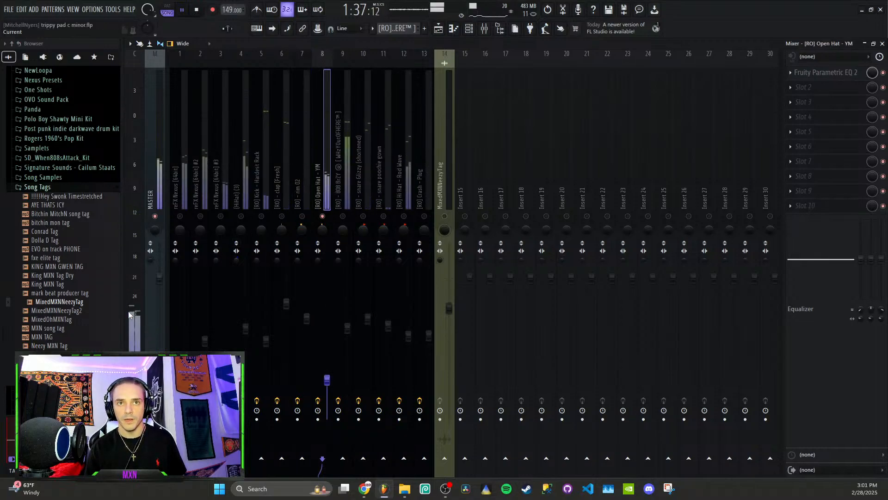
left_click(347, 200)
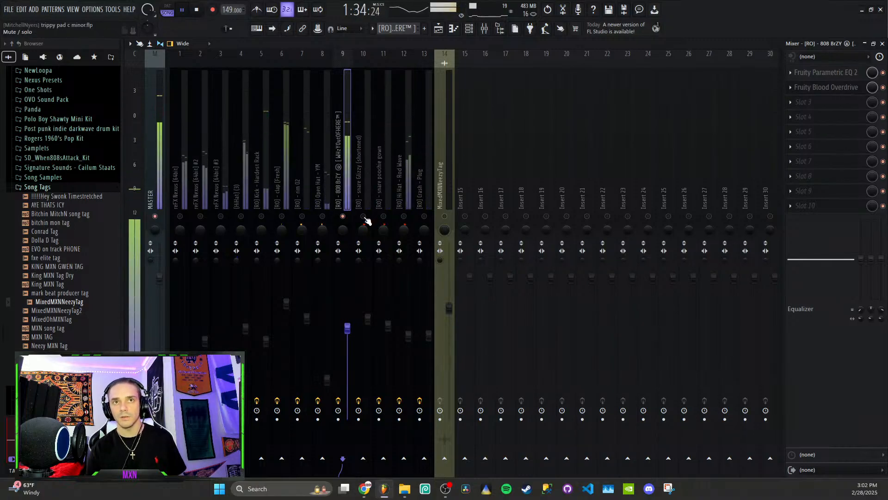
left_click(367, 188)
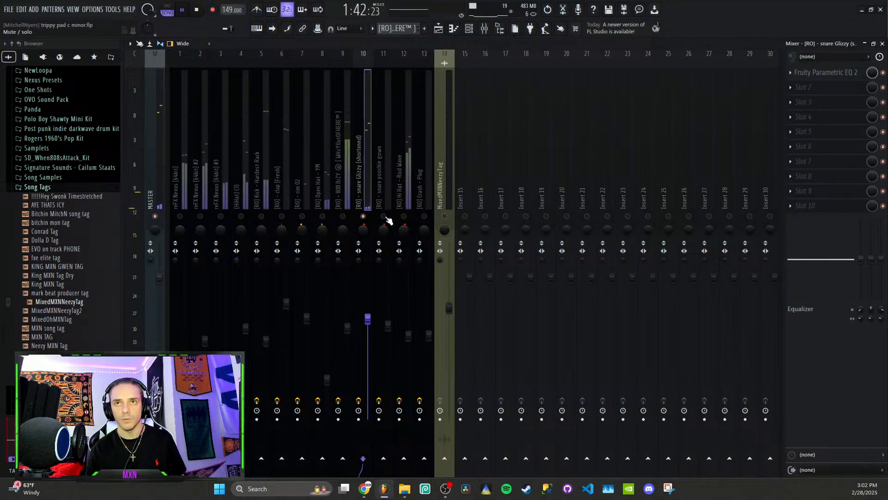
left_click(387, 176)
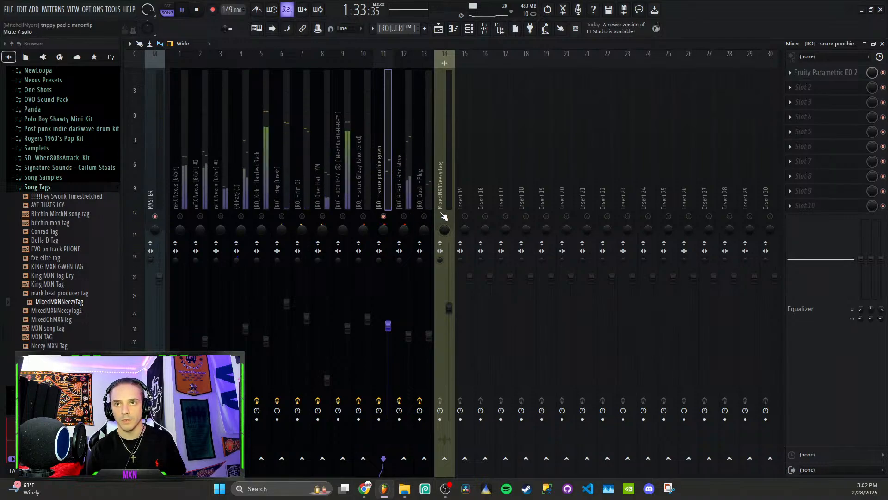
- Check the Crash - Plug track in solo, make all mixer tracks audible again and play briefly
right_click(424, 216)
key("space")
right_click(425, 216)
left_click(426, 202)
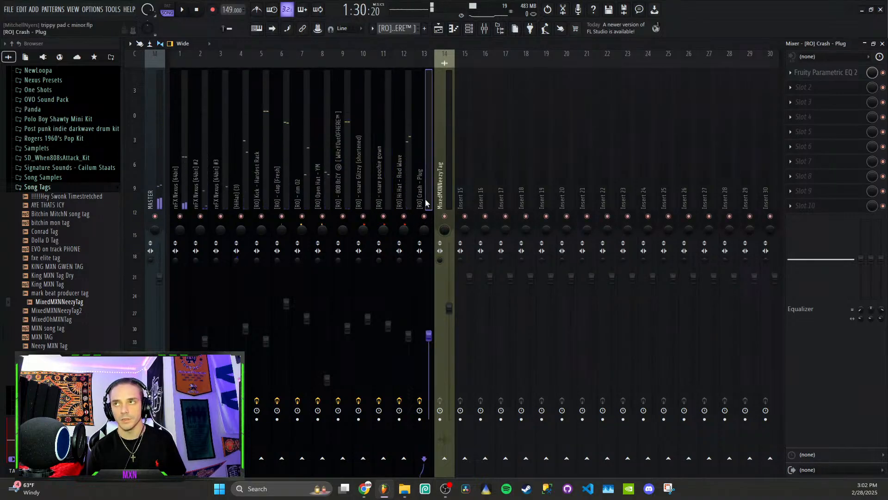
key("space")
key("space")
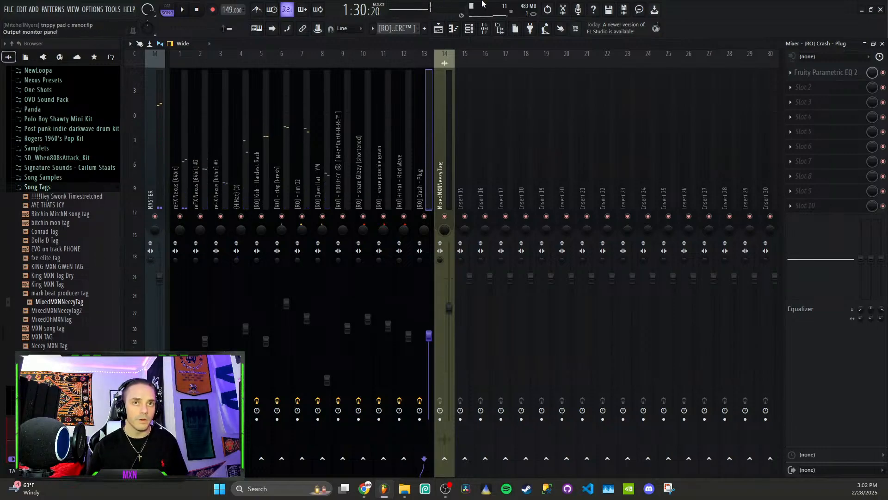
- Return to the playlist, clear the selection of bars 57 to 65 and collapse the Song Tags folder in the browser
left_click(438, 29)
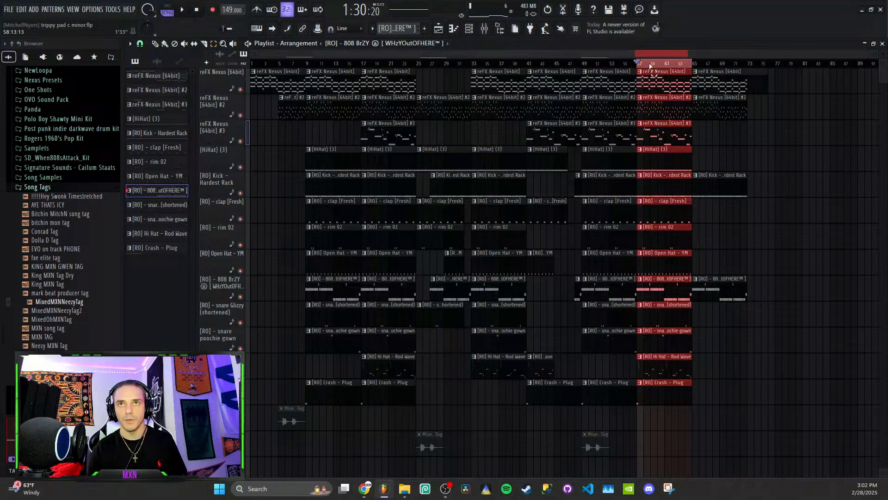
key("ctrl+d")
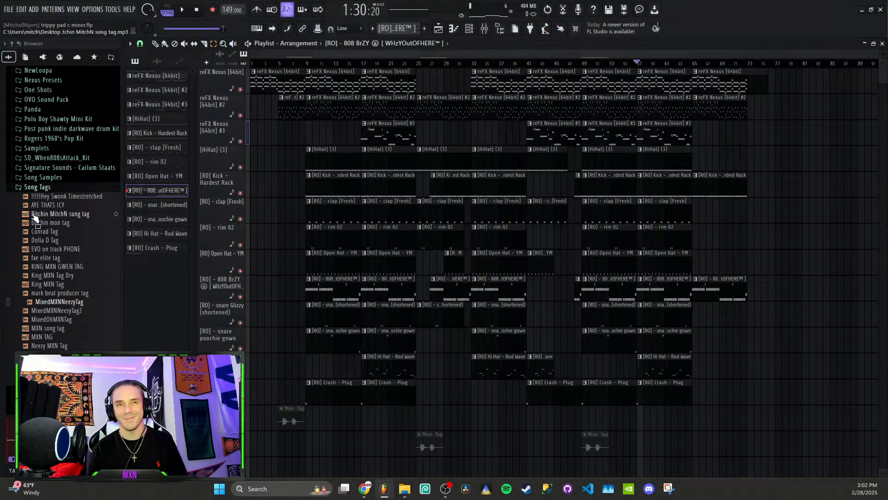
left_click(43, 187)
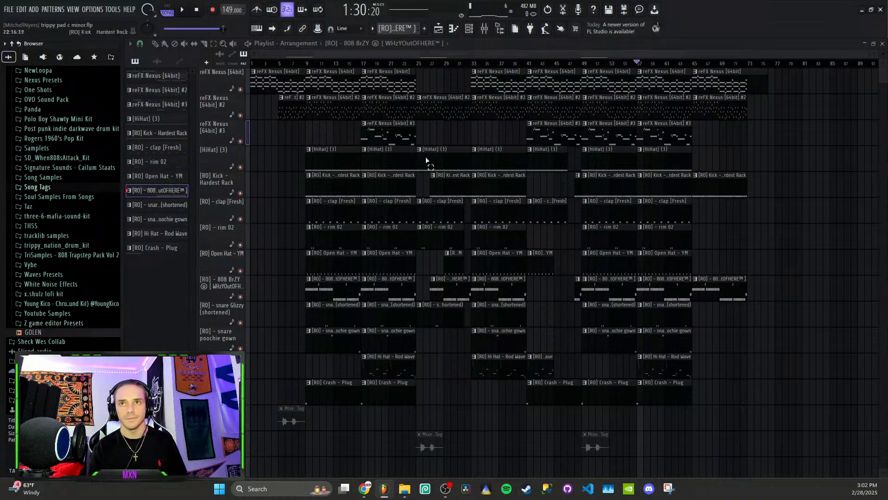
- Open the first melody's reFX Nexus clip at bar 9 in the piano roll and examine its chord notes from bar 1
left_click(331, 82)
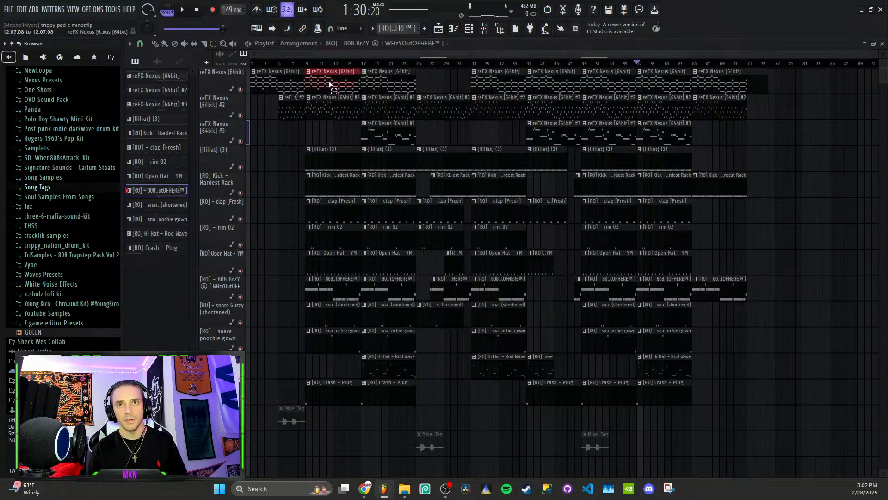
double_click(332, 82)
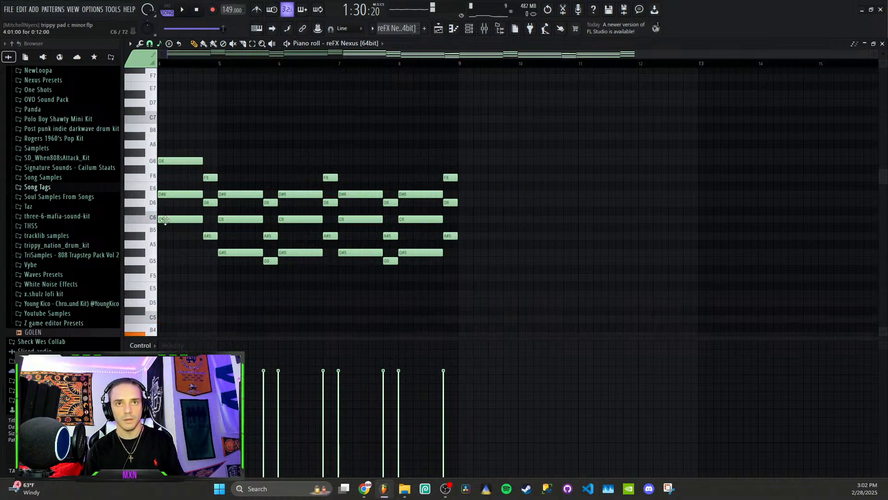
scroll(179, 194, "down", 4)
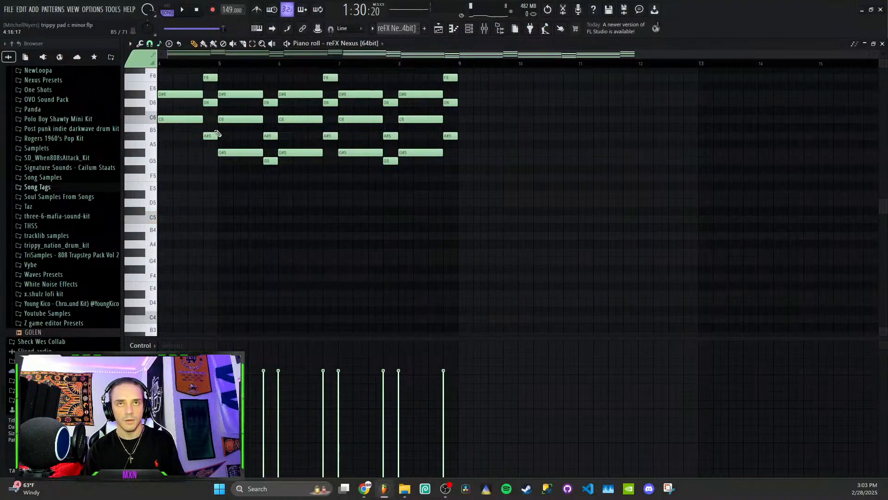
scroll(186, 131, "up", 4)
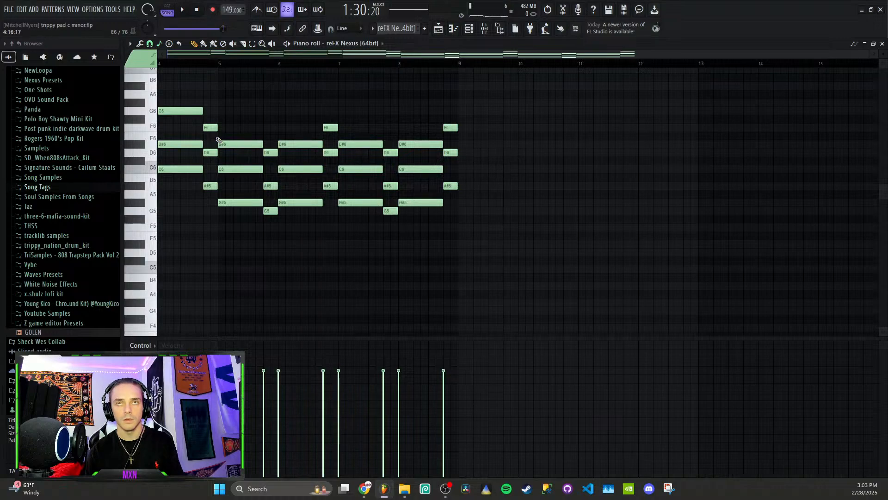
scroll(388, 93, "up", 4)
left_click_drag(386, 54, 142, 61)
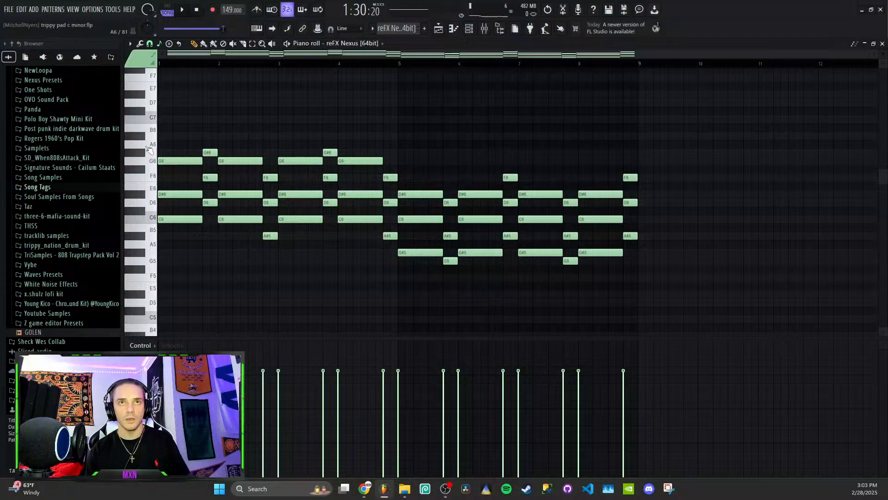
- Try a C7 note above the chords near bar 3, delete it, and check the piano roll's root note and scale settings
mouse_move(178, 152)
left_mouse_down()
mouse_move(165, 130)
mouse_move(160, 213)
mouse_move(165, 181)
mouse_move(199, 172)
mouse_move(221, 183)
mouse_move(222, 164)
mouse_move(280, 161)
mouse_move(272, 118)
left_mouse_up()
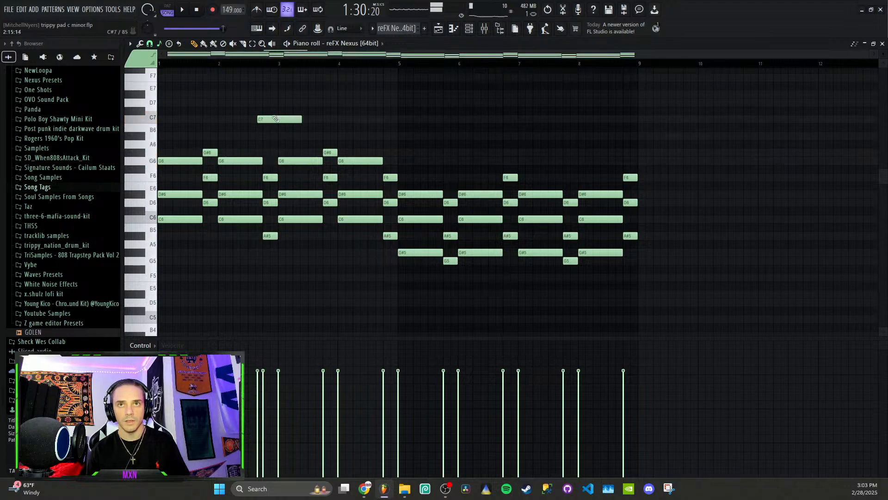
right_click(272, 118)
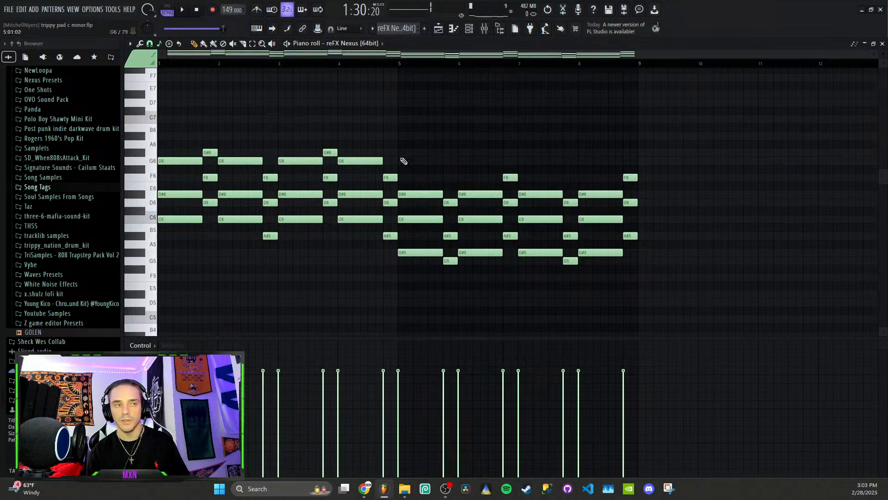
left_click(159, 43)
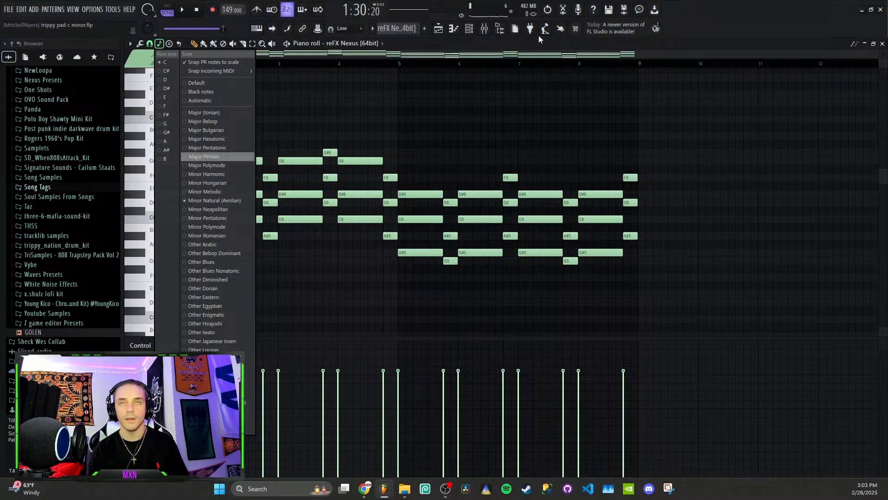
- Return to the playlist, open the reFX Nexus #2 clip in the piano roll and examine its arpeggio notes
left_click(439, 32)
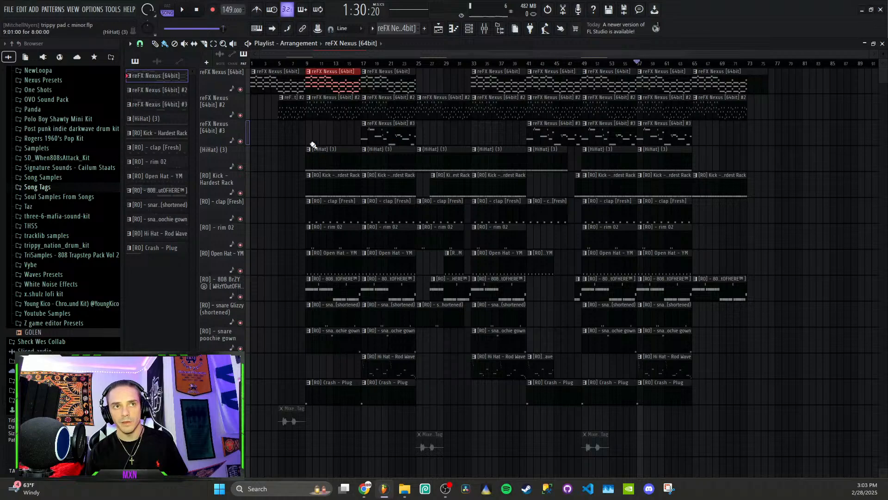
left_click(391, 109)
double_click(391, 110)
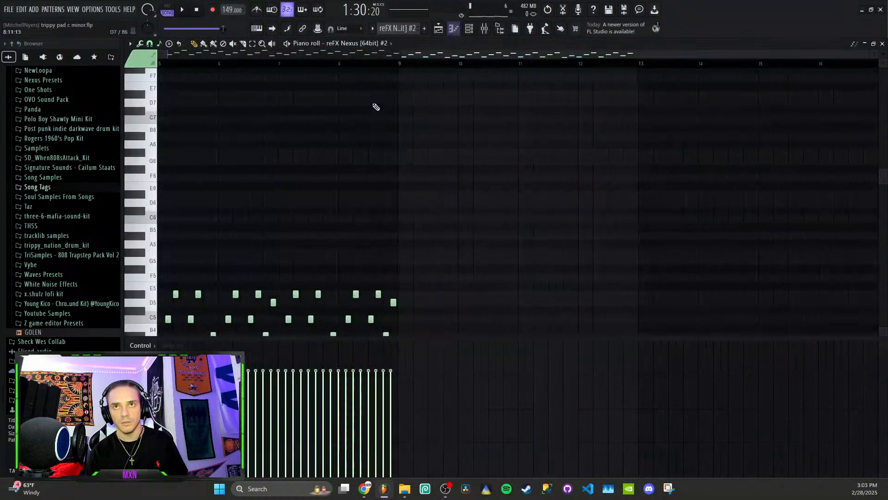
scroll(320, 171, "down", 6)
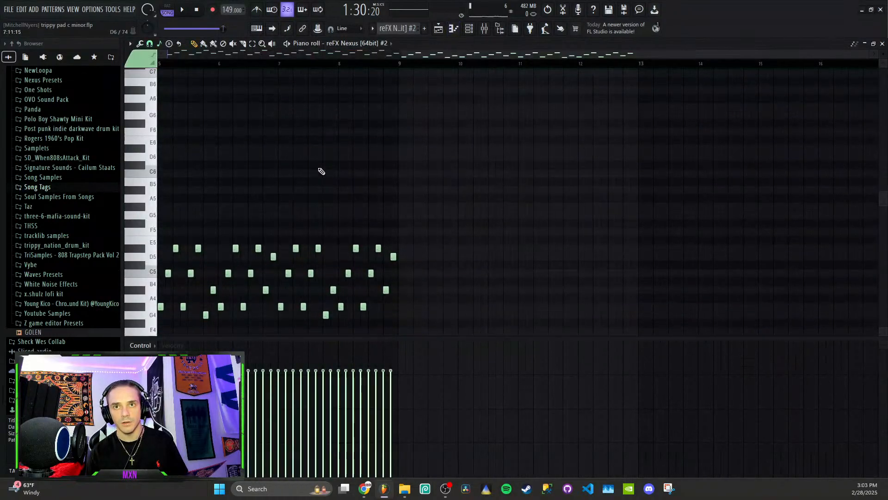
- Reopen the reFX Nexus chord pattern from the playlist, select all its notes and show the channel rack
left_click(439, 29)
double_click(305, 85)
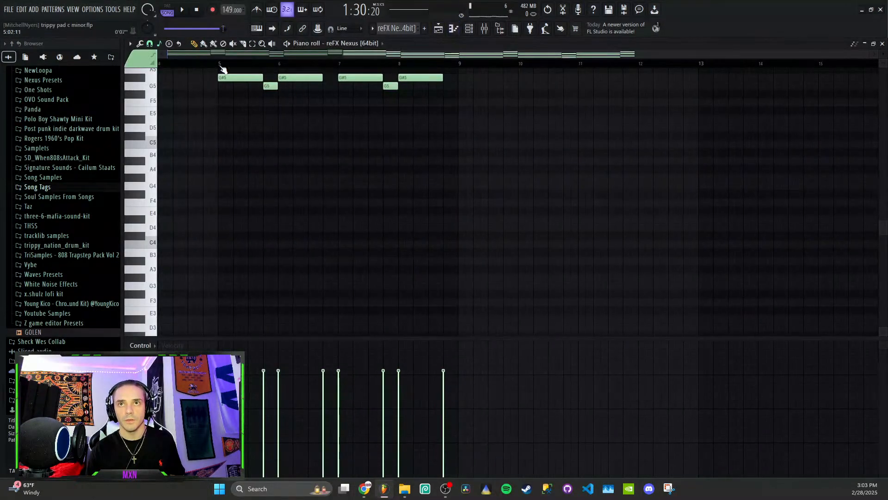
key("ctrl+a")
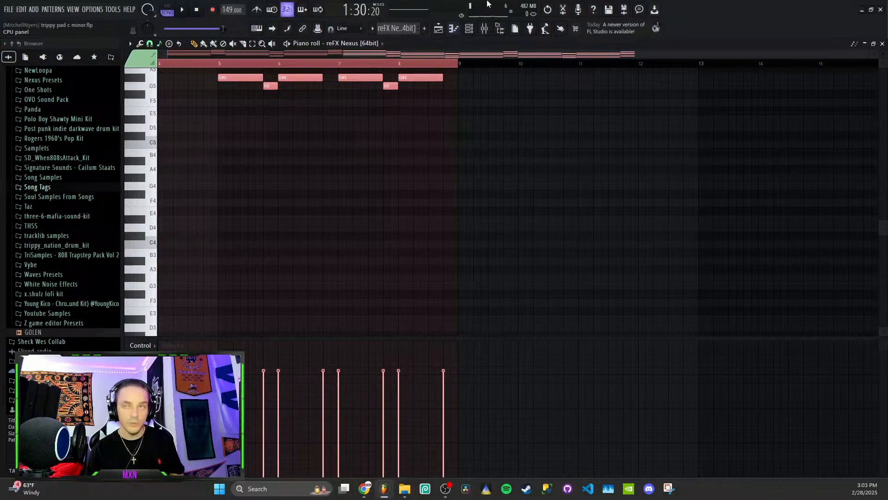
left_click(469, 29)
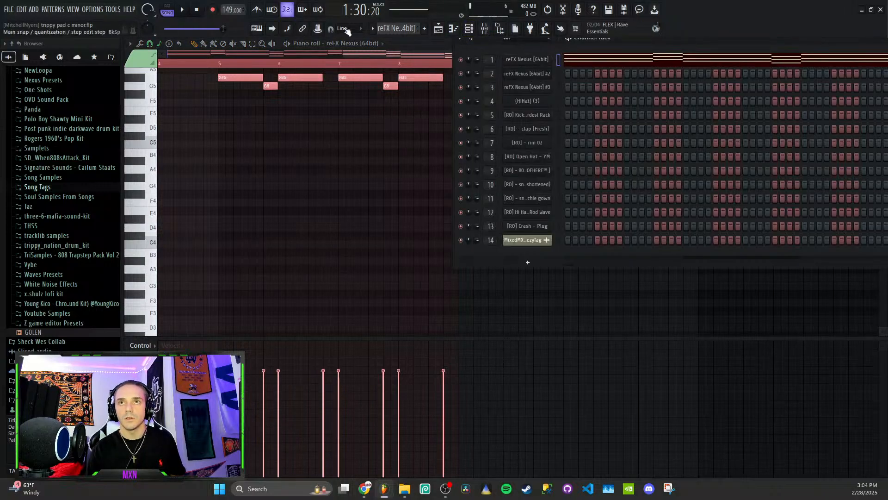
scroll(399, 29, "down", 14)
right_click(551, 70)
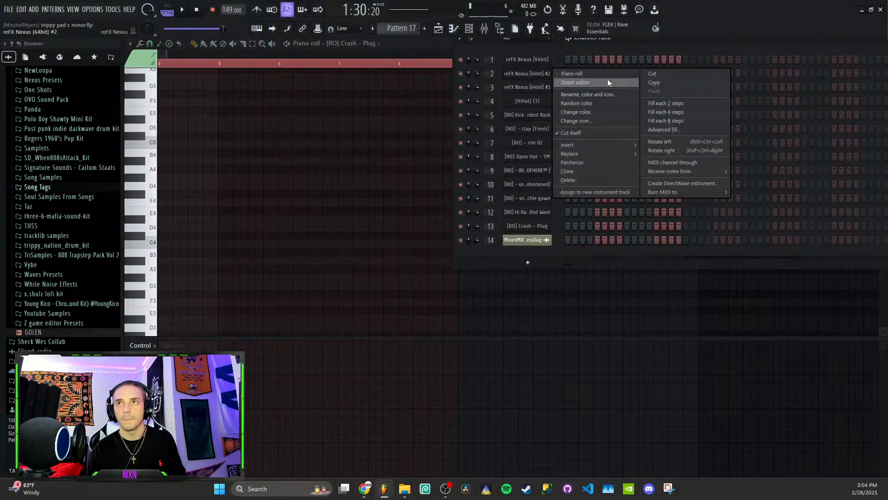
left_click(655, 84)
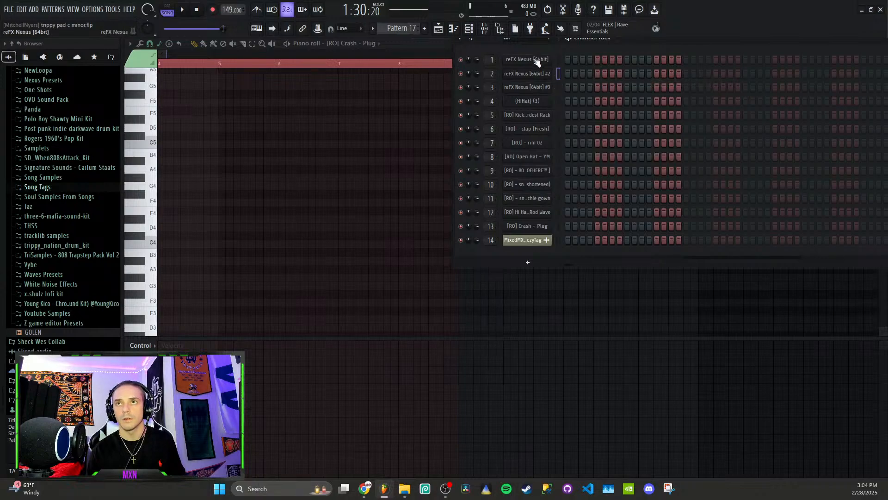
right_click(532, 68)
left_click(655, 90)
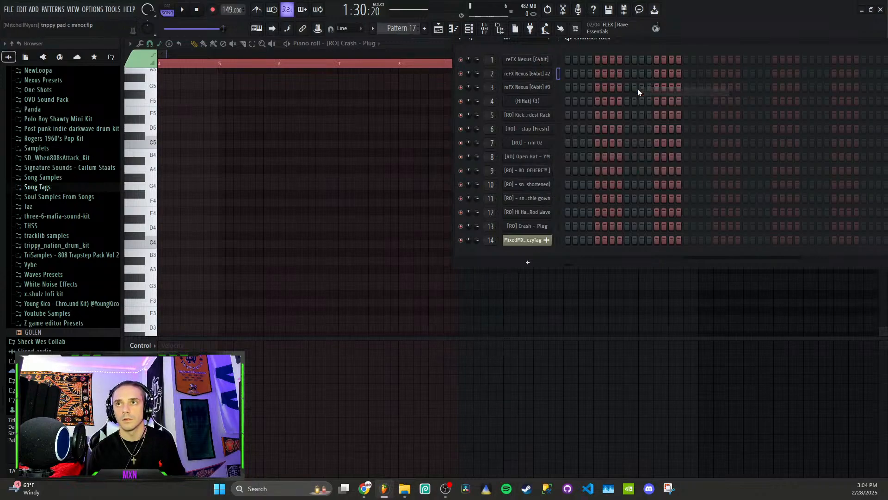
- Copy the reFX Nexus channel's chord notes and paste them into the reFX Nexus #2 channel in a new empty pattern
scroll(397, 29, "up", 14)
right_click(532, 61)
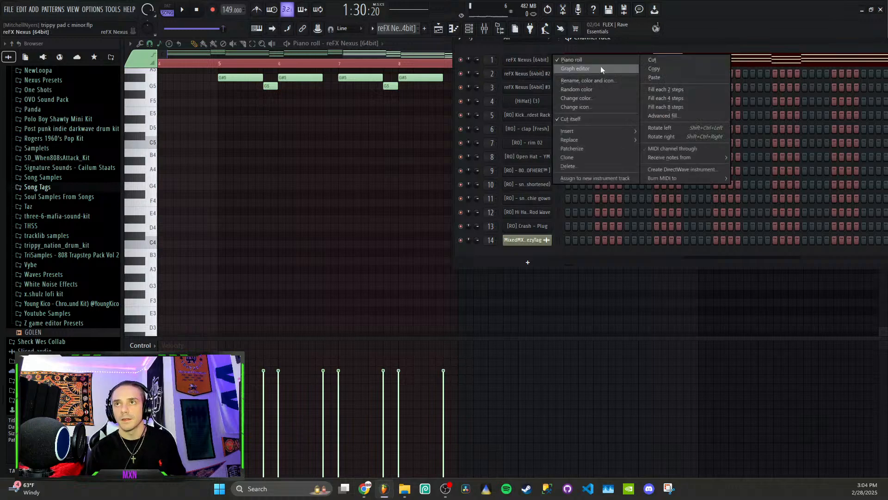
left_click(674, 68)
key("F4")
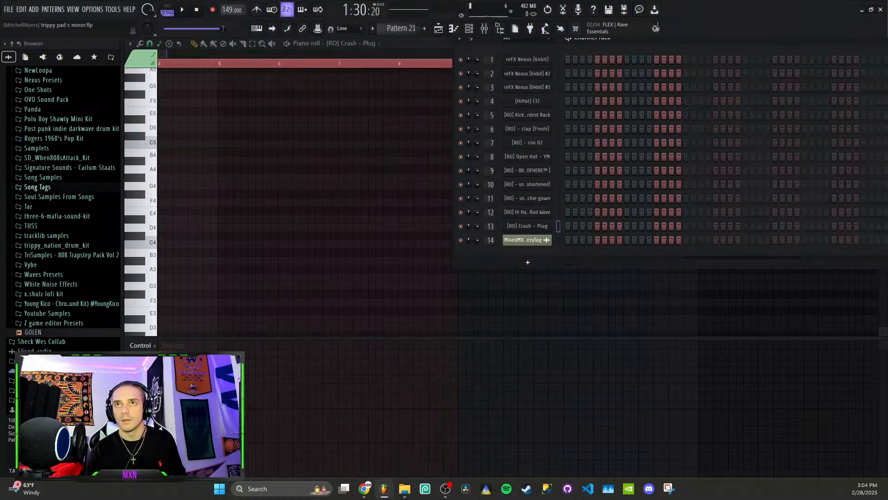
scroll(401, 29, "down", 1)
right_click(536, 72)
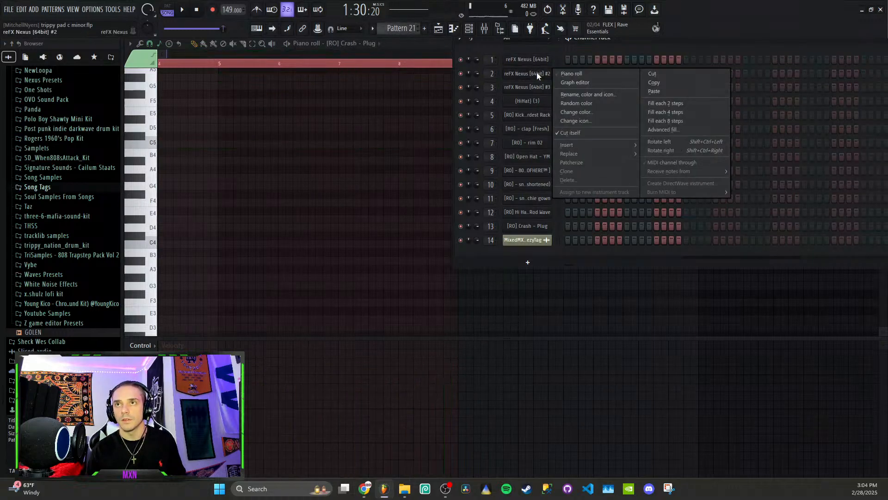
left_click(668, 92)
- Arpeggiate all the pasted chord notes with the Default pattern, Normal mode, range 1 and Chord sync
scroll(327, 208, "up", 6)
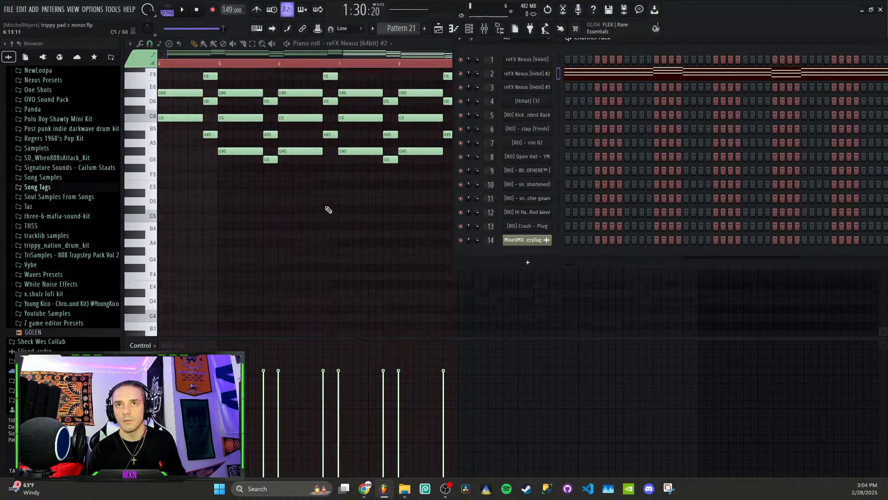
key("F6")
key("ctrl+a")
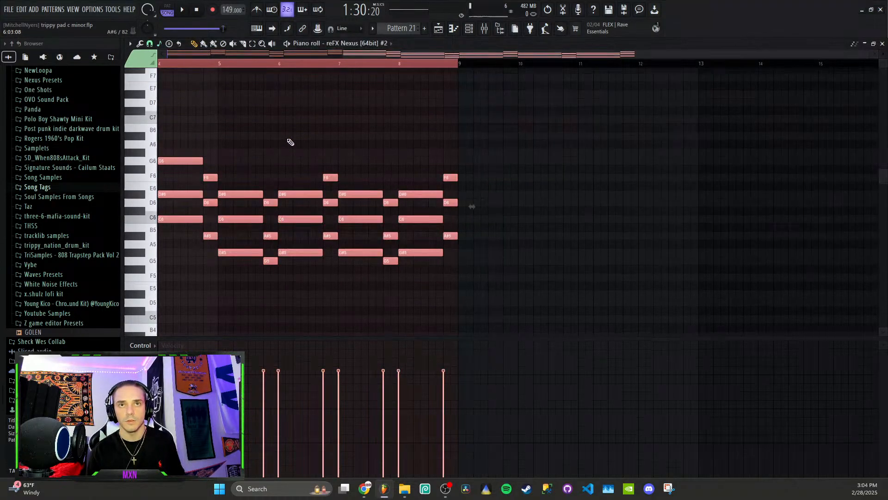
left_click(141, 44)
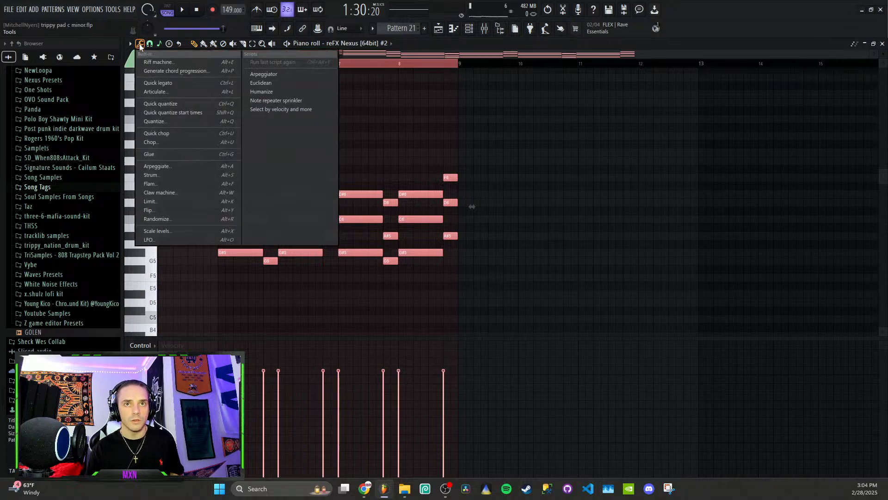
left_click(185, 169)
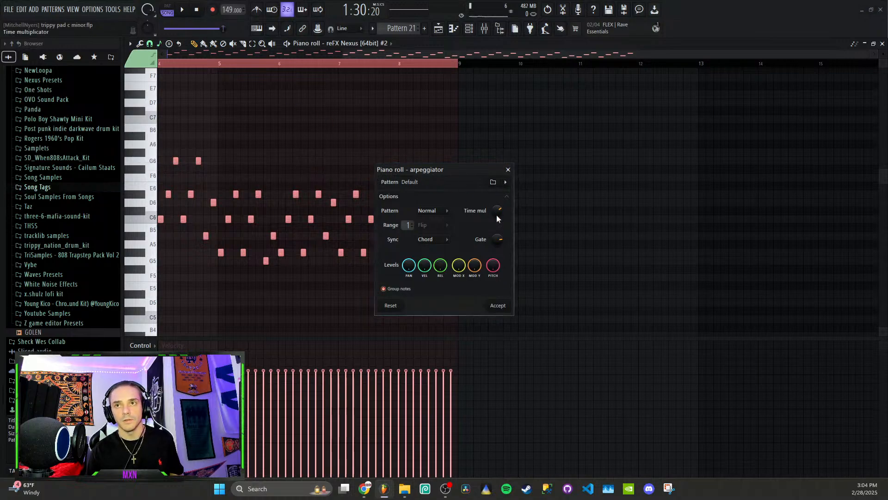
left_click(497, 304)
- Play the arpeggio in pattern mode, transpose all its notes down one octave and stop playback
key("space")
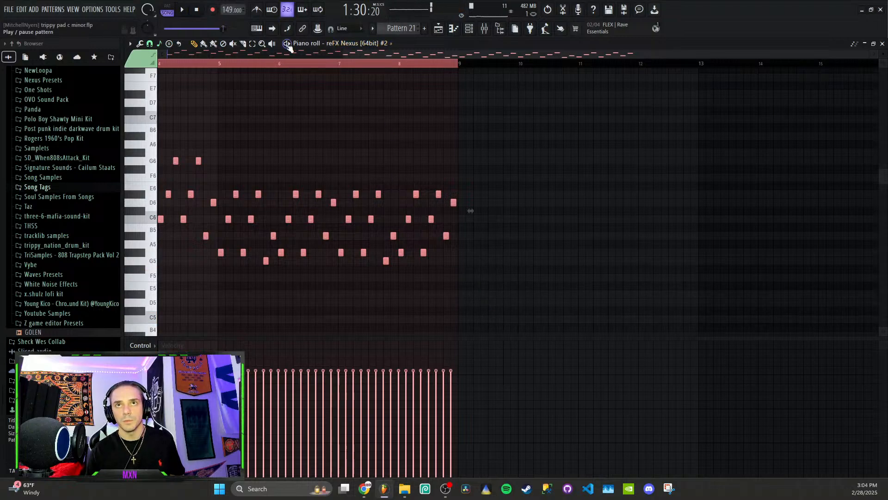
key("l")
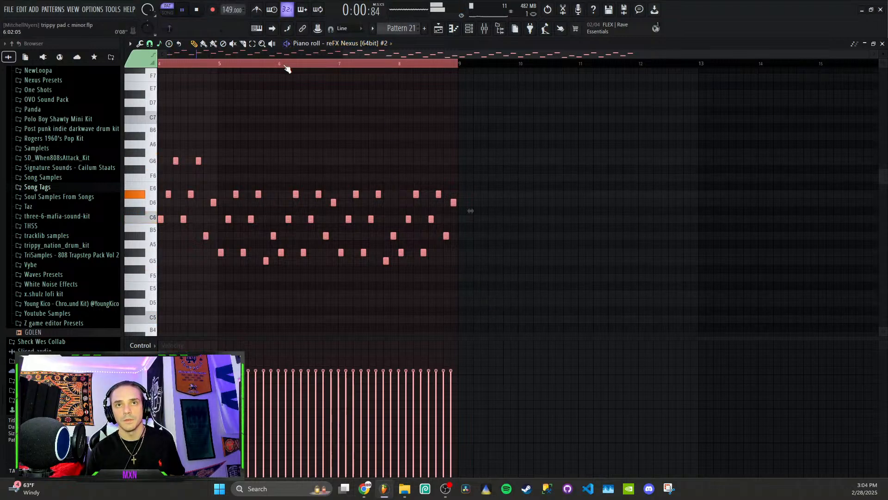
key("ctrl+Down")
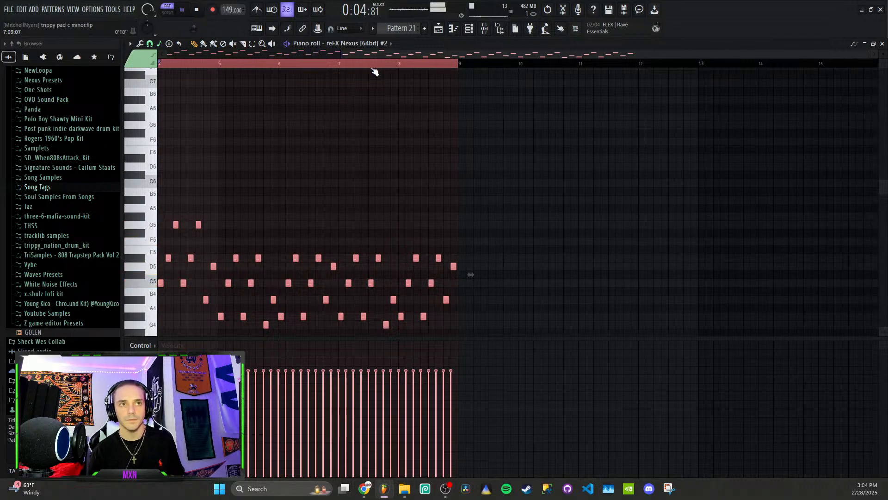
key("space")
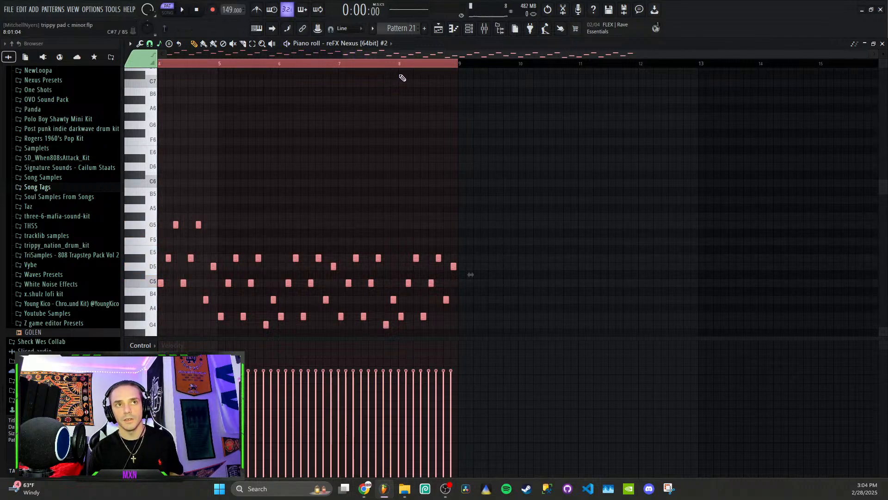
- Undo the octave shift, arpeggiation and note paste, and return to the playlist's 808, snare and crash tracks
key("ctrl+z")
key("ctrl+z")
key("ctrl+z")
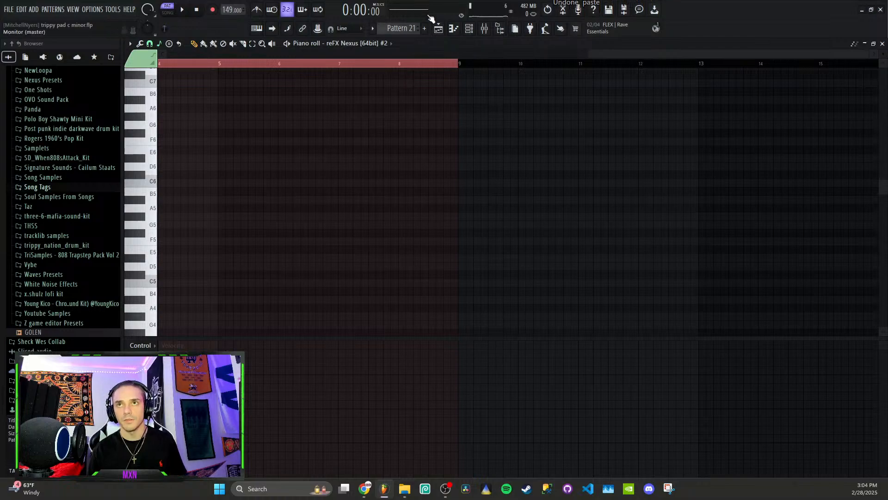
left_click(442, 30)
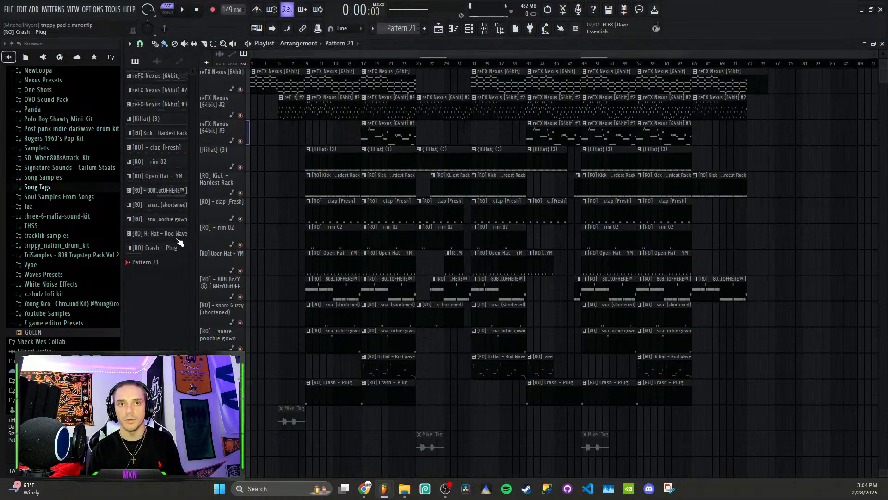
scroll(353, 199, "down", 1)
scroll(353, 199, "down", 4)
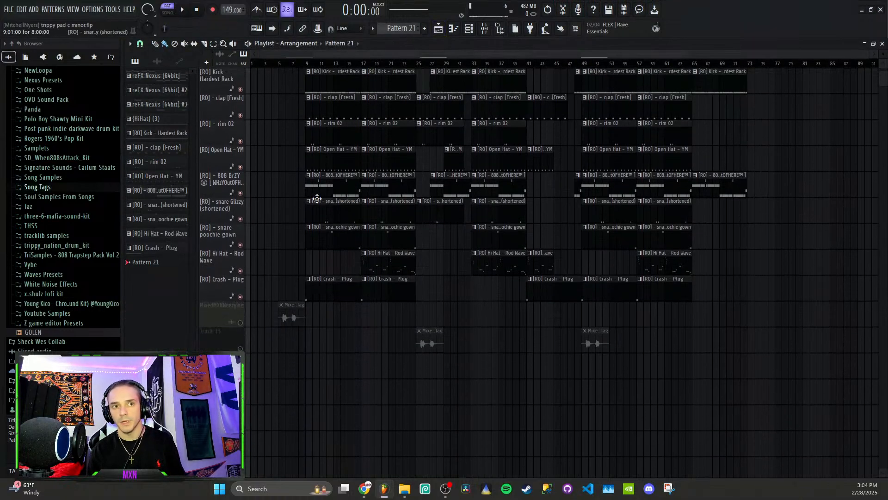